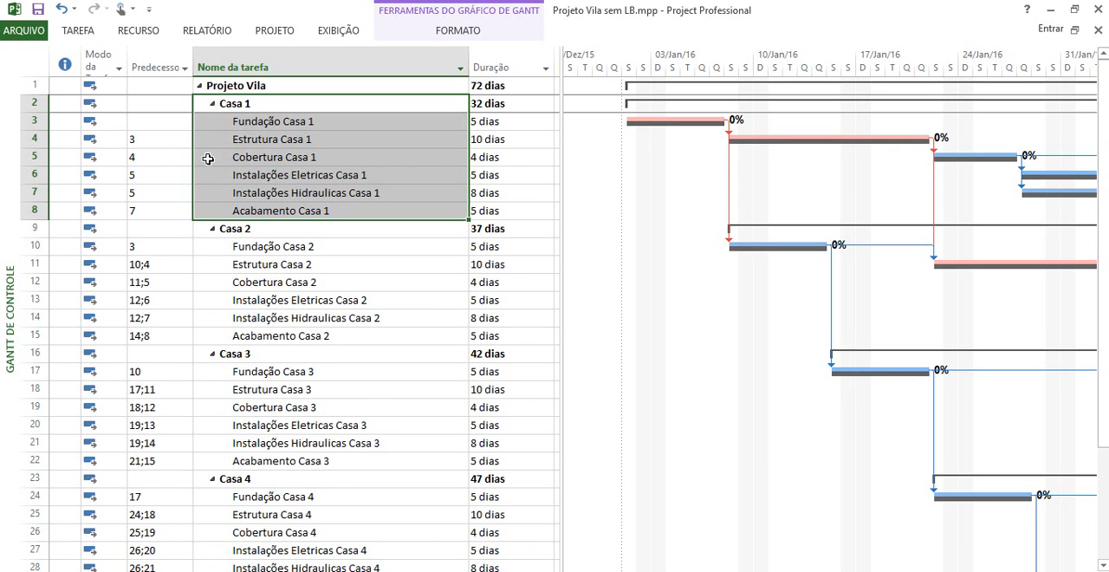
Examine how the Casa 1 and Casa 2 tasks, such as Estrutura and Fundação, are linked through their predecessors
{"action": "left_click", "coordinate": [273, 141]}
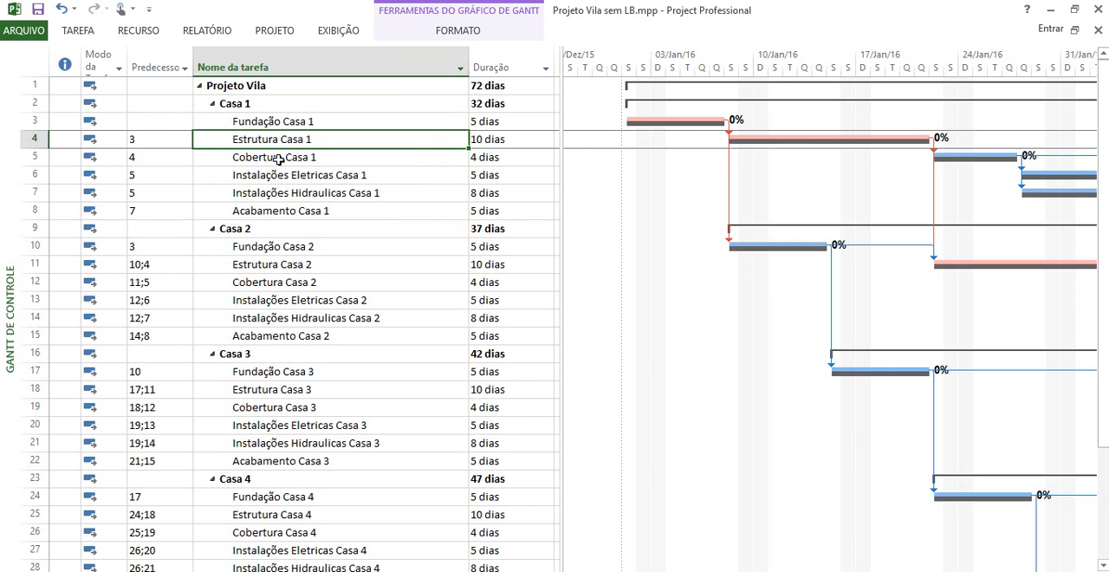
{"action": "left_click", "coordinate": [278, 157]}
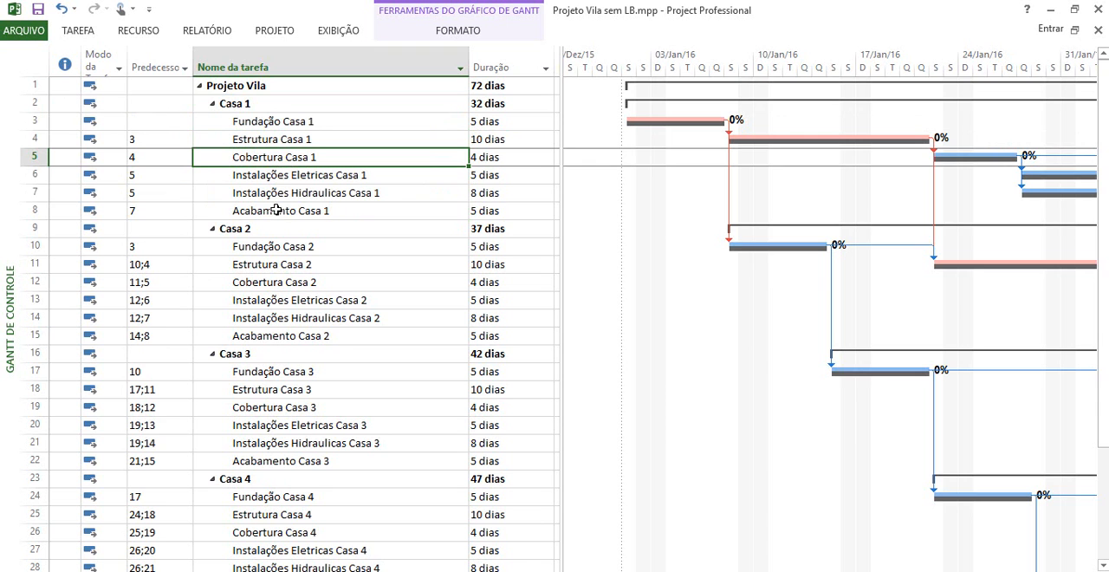
{"action": "left_click", "coordinate": [176, 247]}
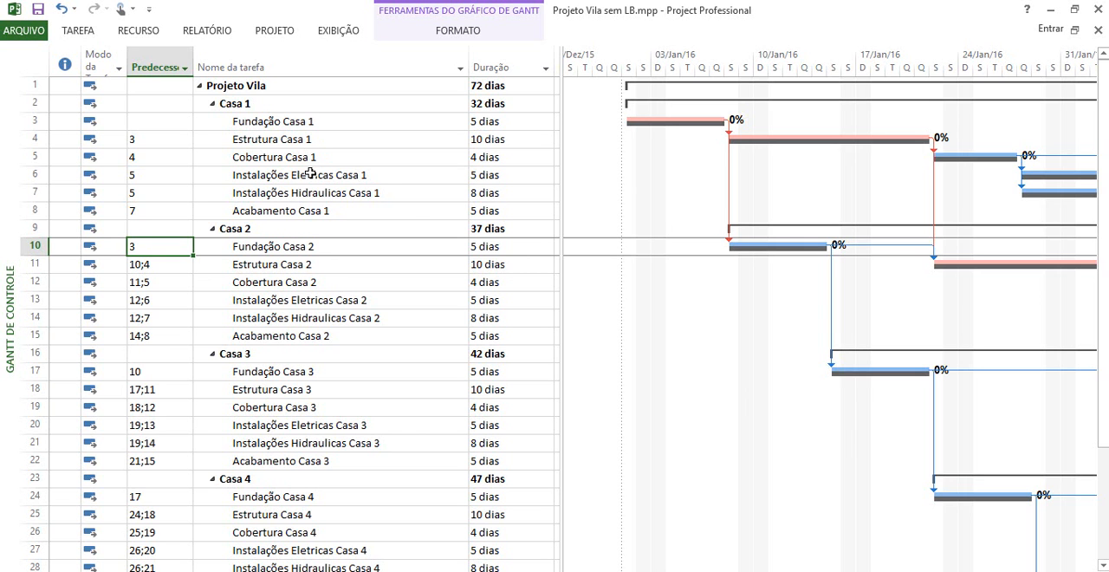
{"action": "left_click", "coordinate": [307, 139]}
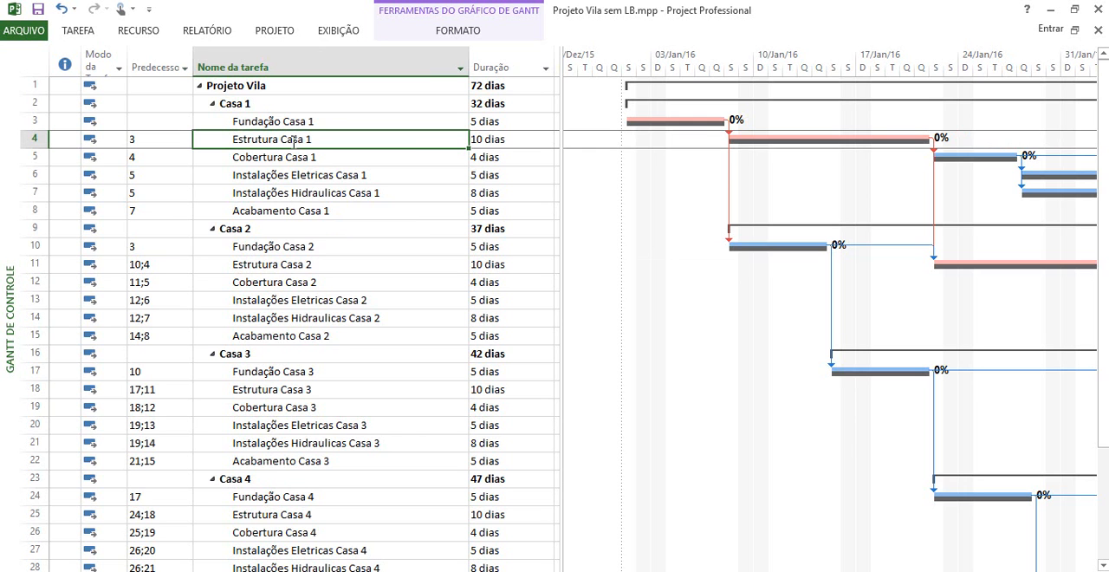
{"action": "left_click", "coordinate": [304, 264]}
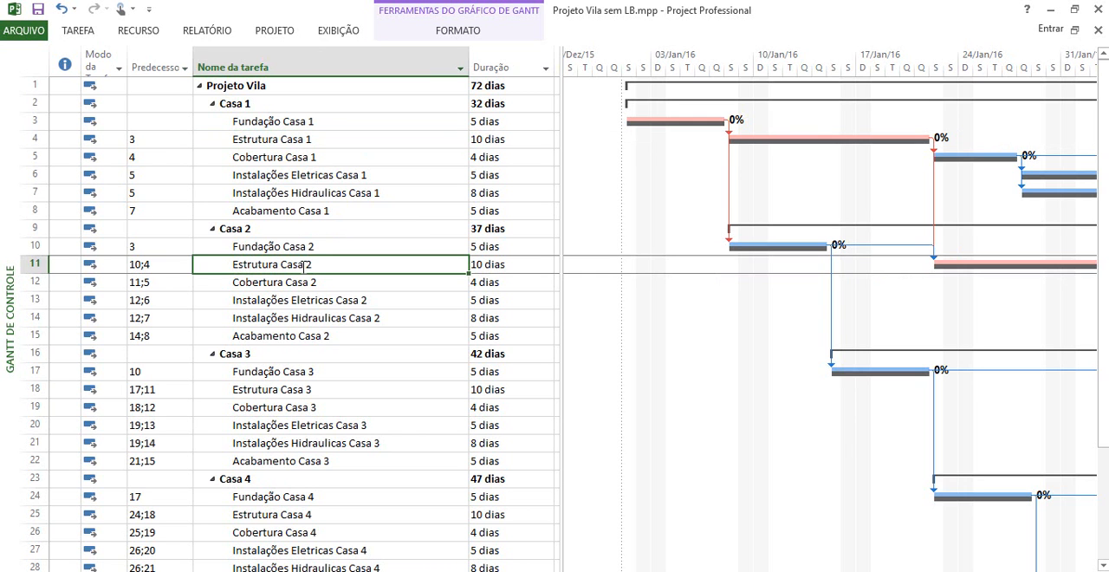
{"action": "left_click", "coordinate": [325, 141]}
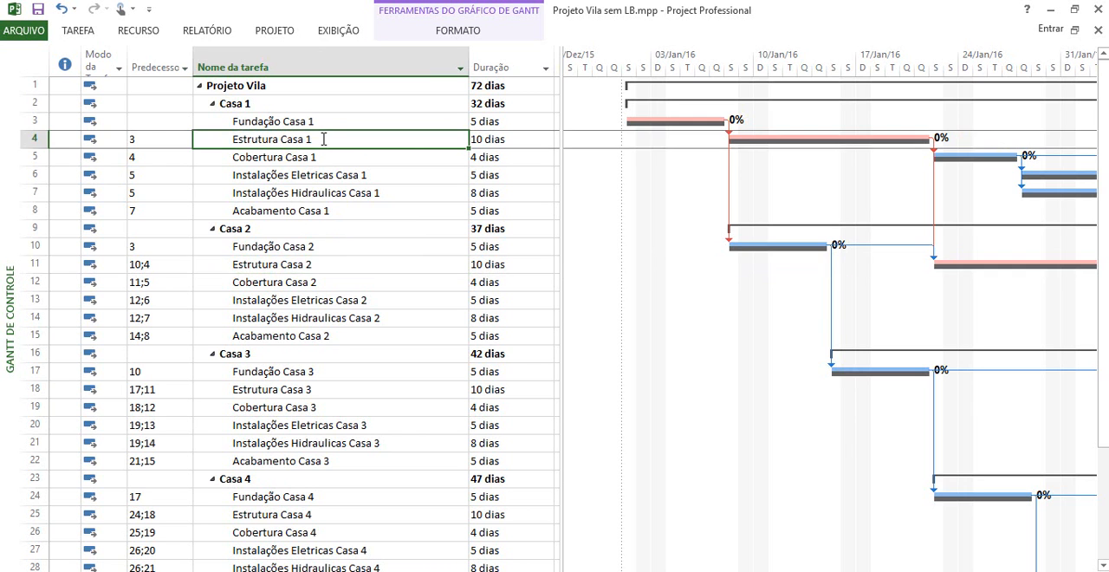
{"action": "left_click", "coordinate": [314, 264]}
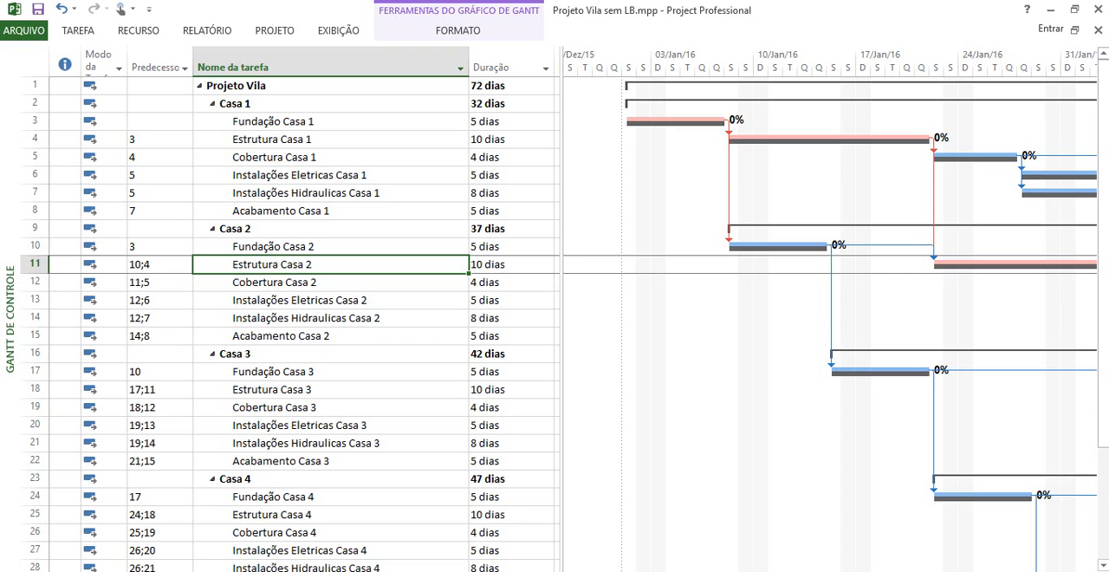
Switch to Projeto Vila Pré-Final.mpp and review the services listed under Casa 1 and 2 Repetição
{"action": "left_click", "coordinate": [165, 520]}
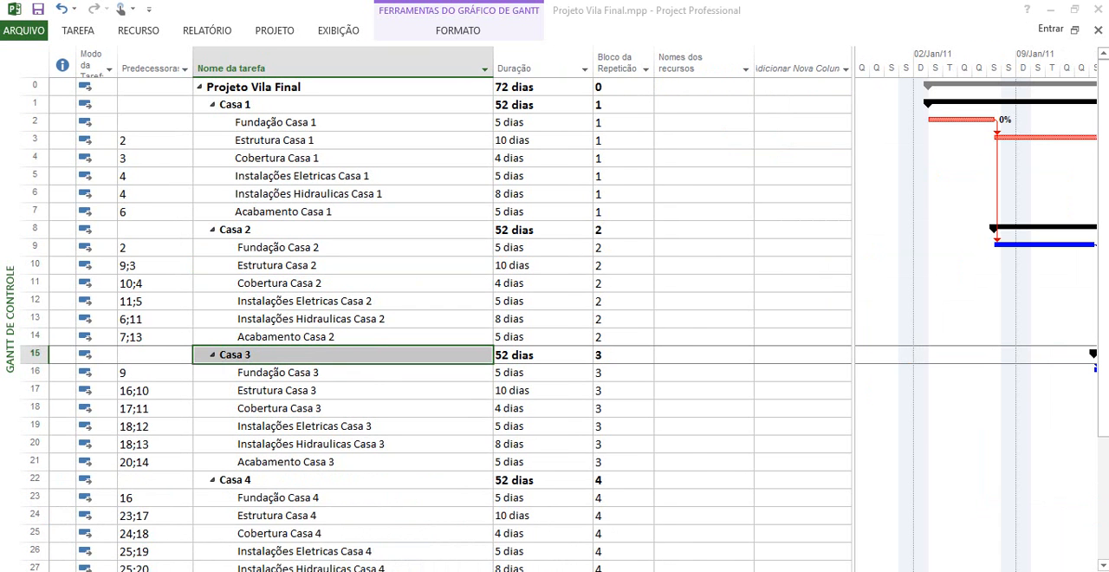
{"action": "left_click", "coordinate": [453, 544]}
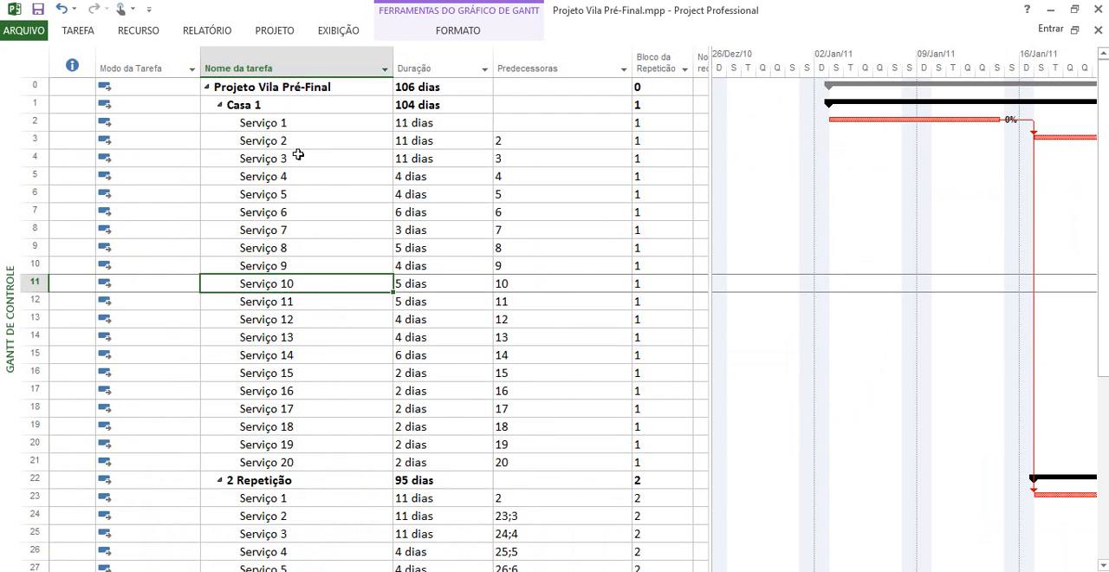
{"action": "scroll", "coordinate": [266, 105], "scroll_direction": "down", "scroll_amount": 3}
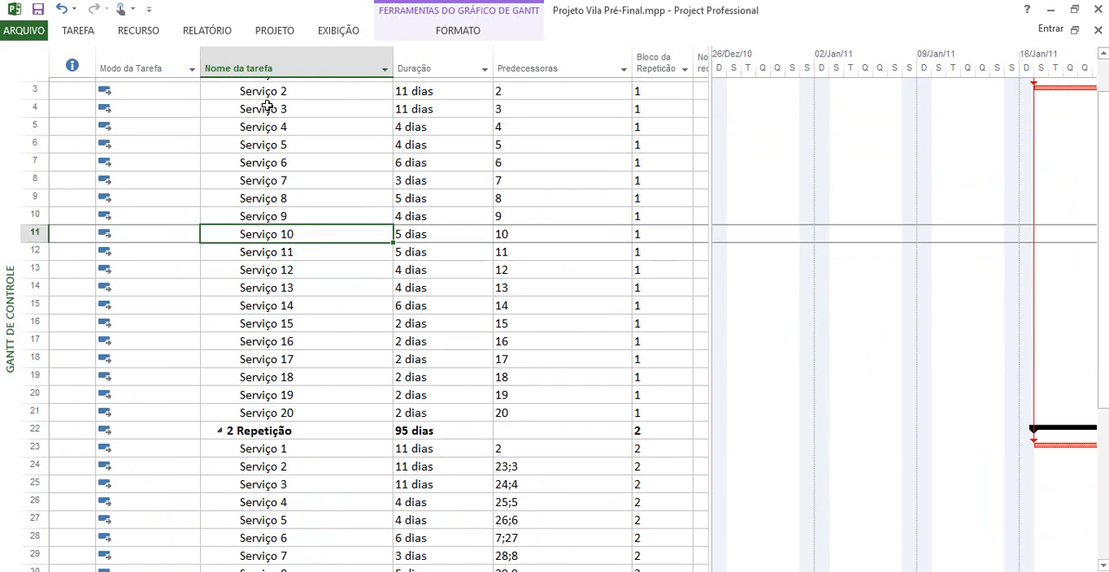
{"action": "scroll", "coordinate": [267, 105], "scroll_direction": "down", "scroll_amount": 4}
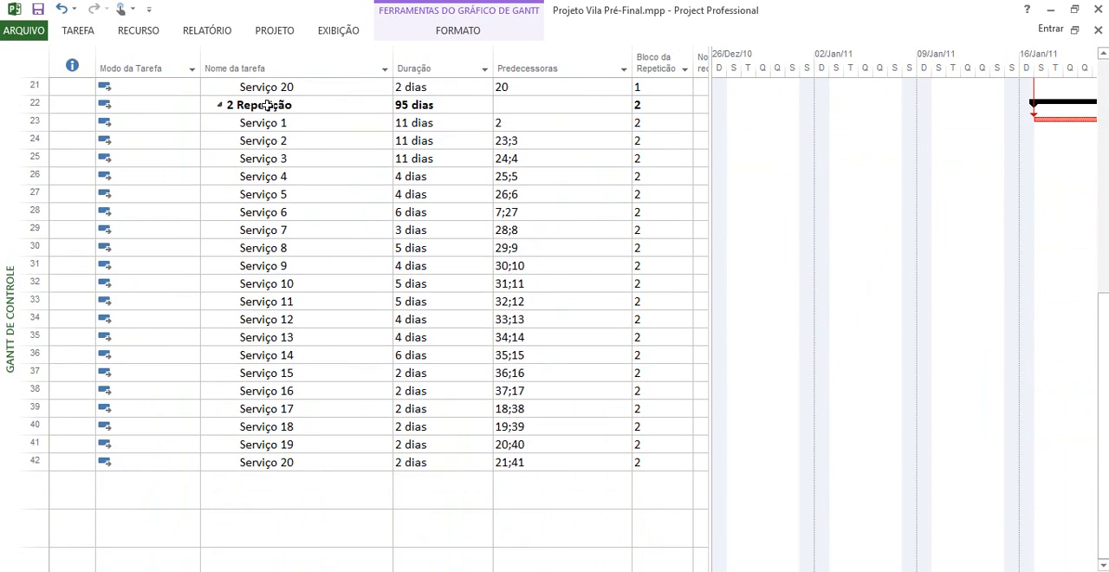
{"action": "scroll", "coordinate": [268, 104], "scroll_direction": "up", "scroll_amount": 4}
{"action": "left_click", "coordinate": [267, 105]}
{"action": "scroll", "coordinate": [267, 102], "scroll_direction": "up", "scroll_amount": 3}
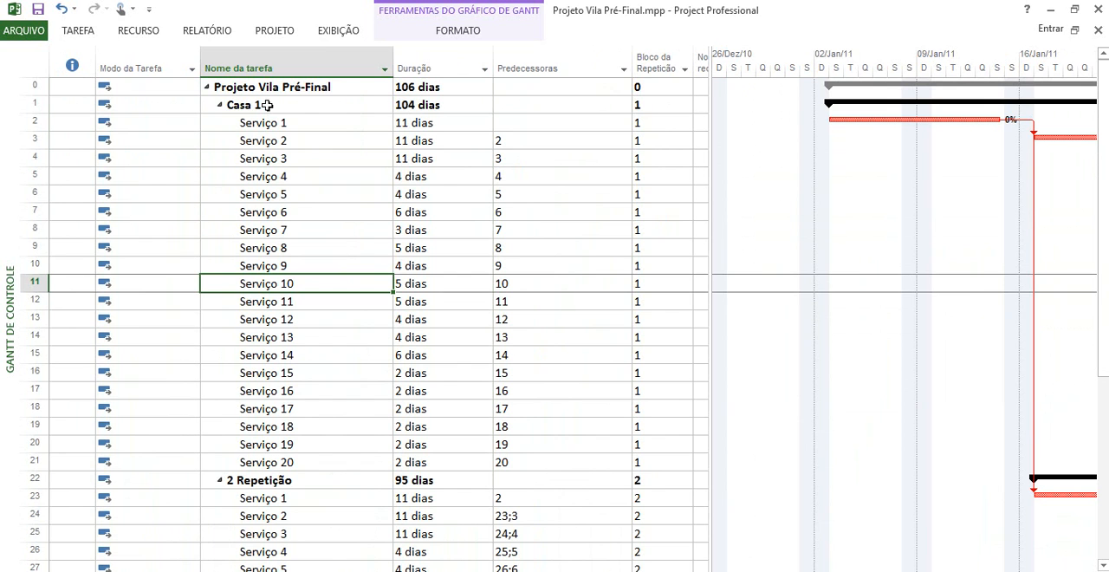
{"action": "left_click", "coordinate": [267, 105]}
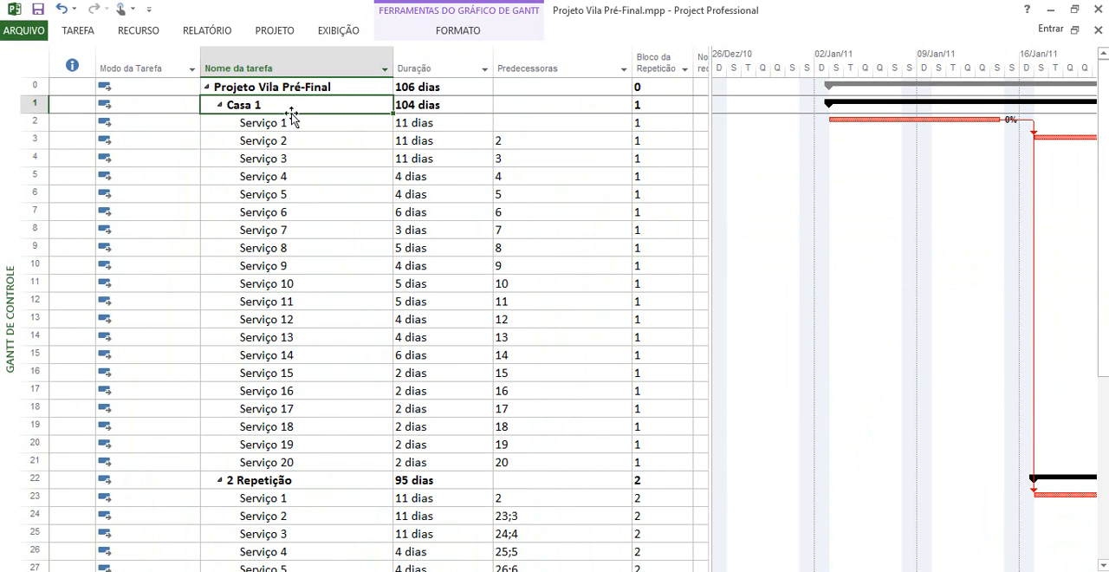
{"action": "left_click", "coordinate": [317, 481]}
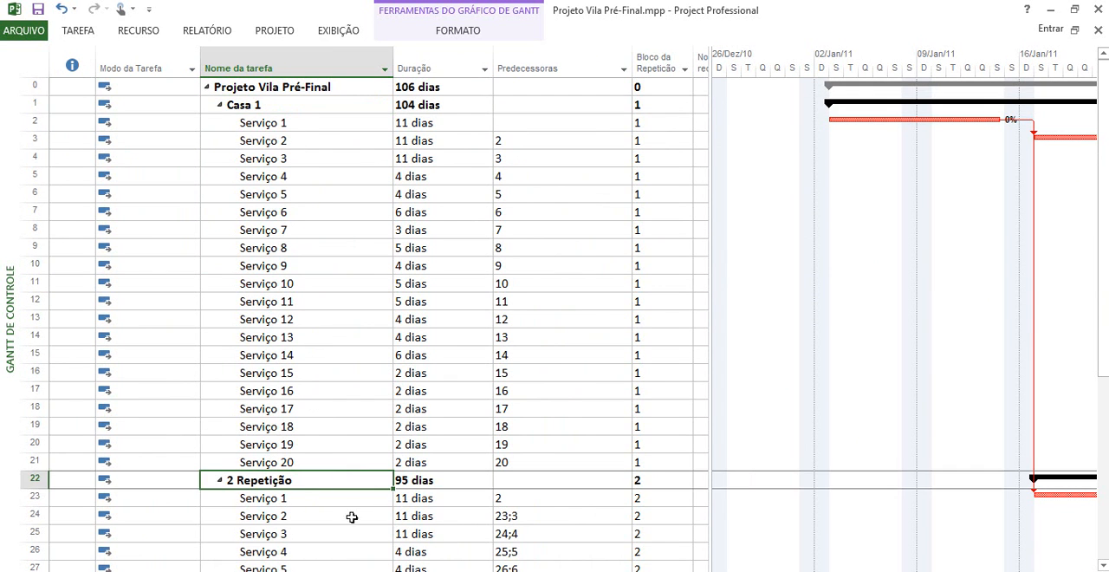
{"action": "left_click", "coordinate": [271, 106]}
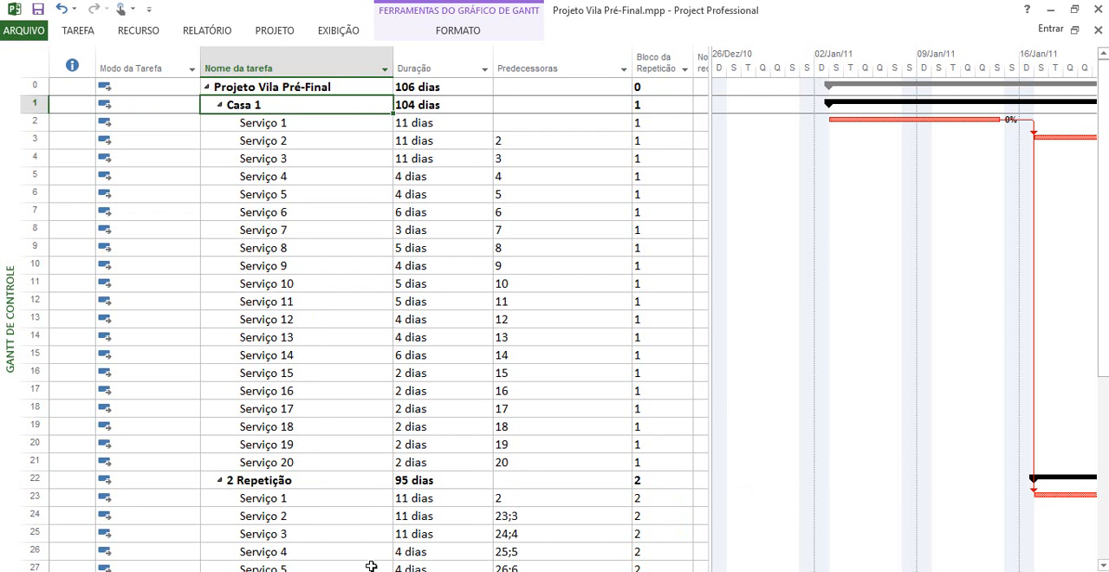
Copy the six Casa 1 task names, Fundação to Acabamento, from Projeto Vila Final.mpp over Serviço 1 to 6 under Casa 1 in Projeto Vila Pré-Final.mpp
{"action": "mouse_move", "coordinate": [299, 571]}
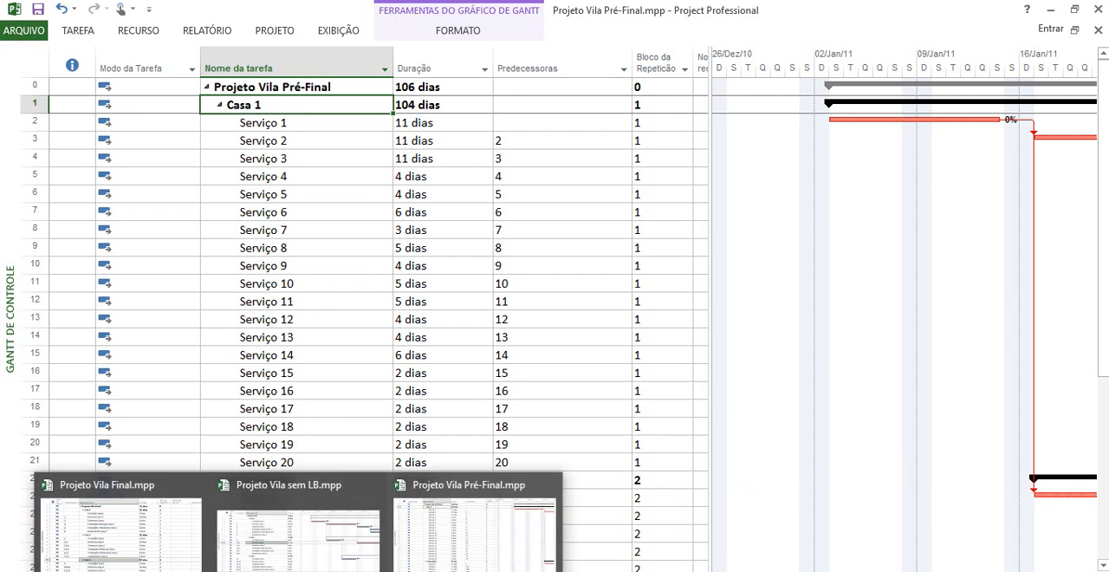
{"action": "left_click", "coordinate": [156, 552]}
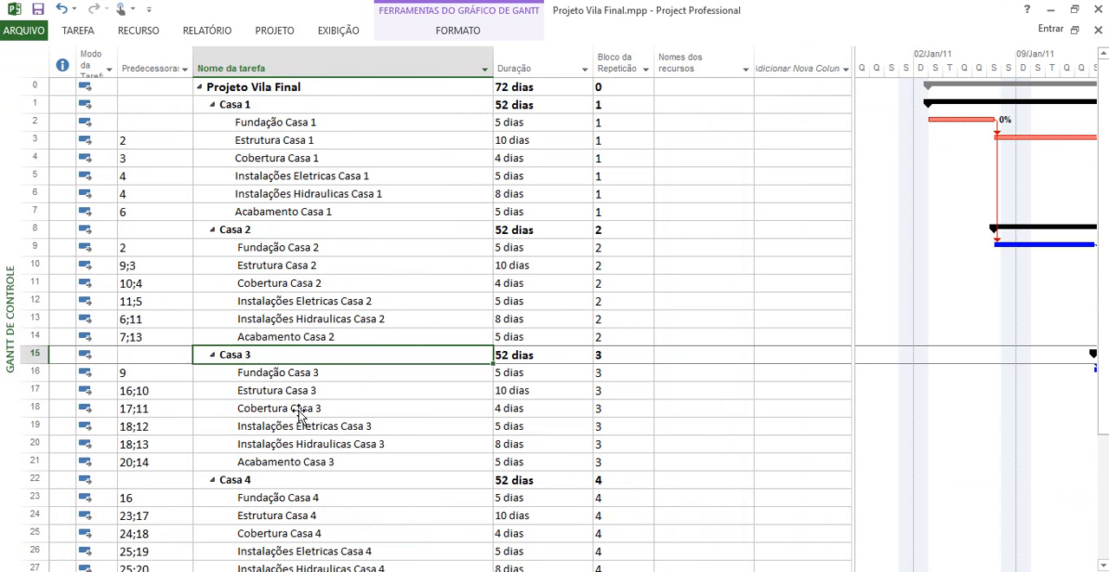
{"action": "left_click_drag", "start_coordinate": [339, 127], "coordinate": [332, 211]}
{"action": "key", "text": "ctrl+c"}
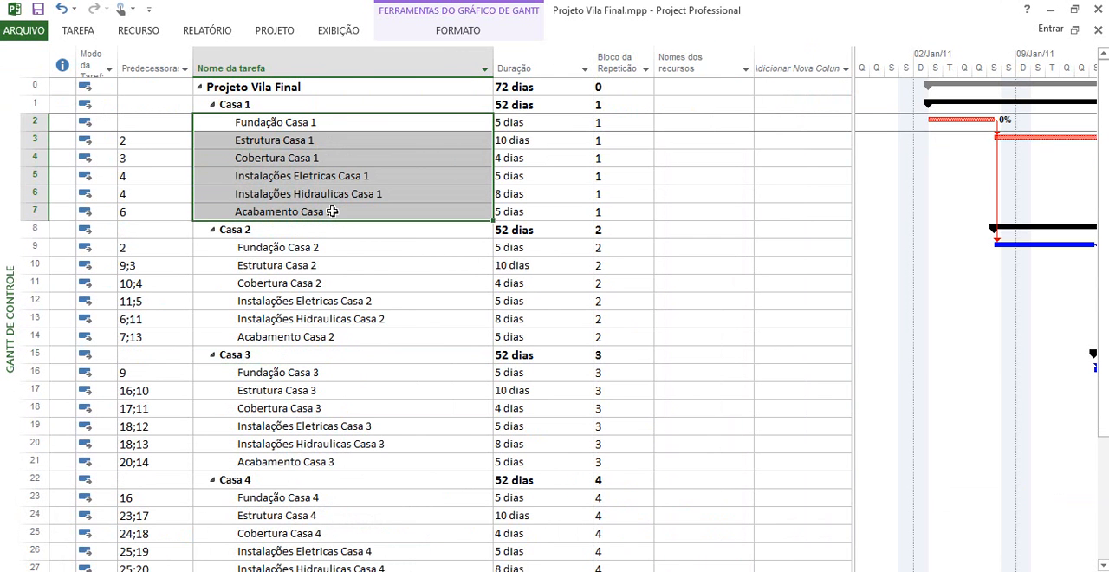
{"action": "mouse_move", "coordinate": [299, 571]}
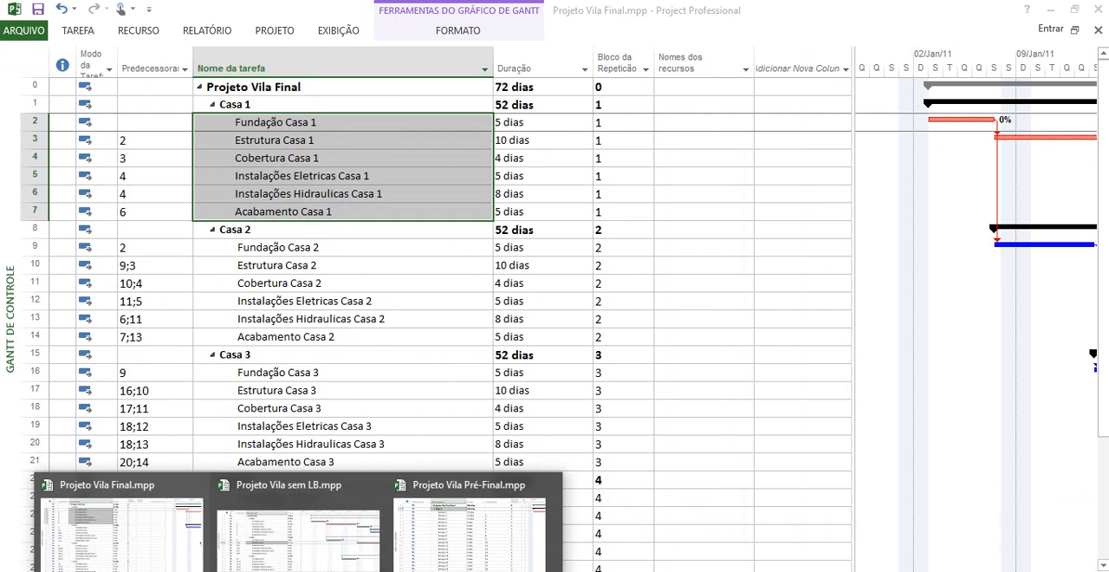
{"action": "left_click", "coordinate": [458, 548]}
{"action": "left_click", "coordinate": [279, 124]}
{"action": "key", "text": "ctrl+v"}
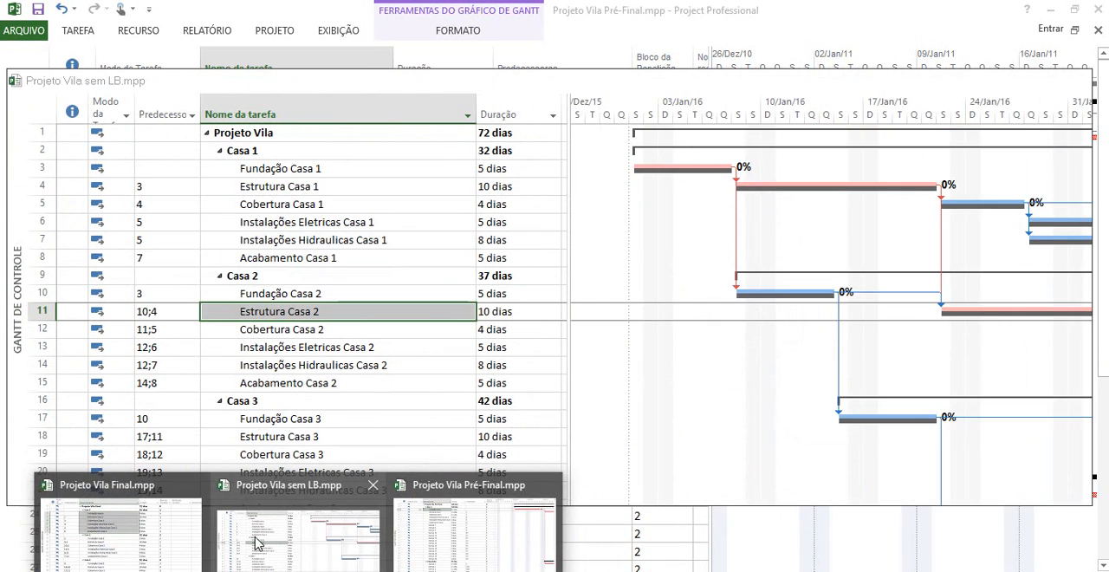
Copy the six Casa 1 task durations from Projeto Vila sem LB.mpp onto the matching Casa 1 tasks in Projeto Vila Pré-Final.mpp
{"action": "left_click", "coordinate": [256, 543]}
{"action": "left_click_drag", "start_coordinate": [503, 126], "coordinate": [501, 205]}
{"action": "key", "text": "ctrl+c"}
{"action": "left_click", "coordinate": [300, 570]}
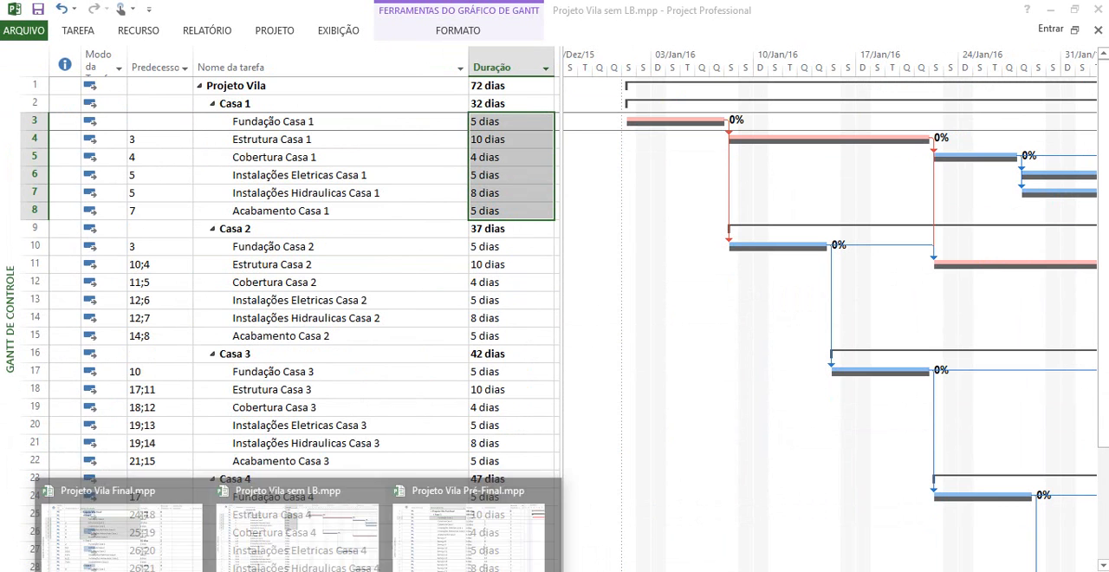
{"action": "left_click", "coordinate": [461, 533]}
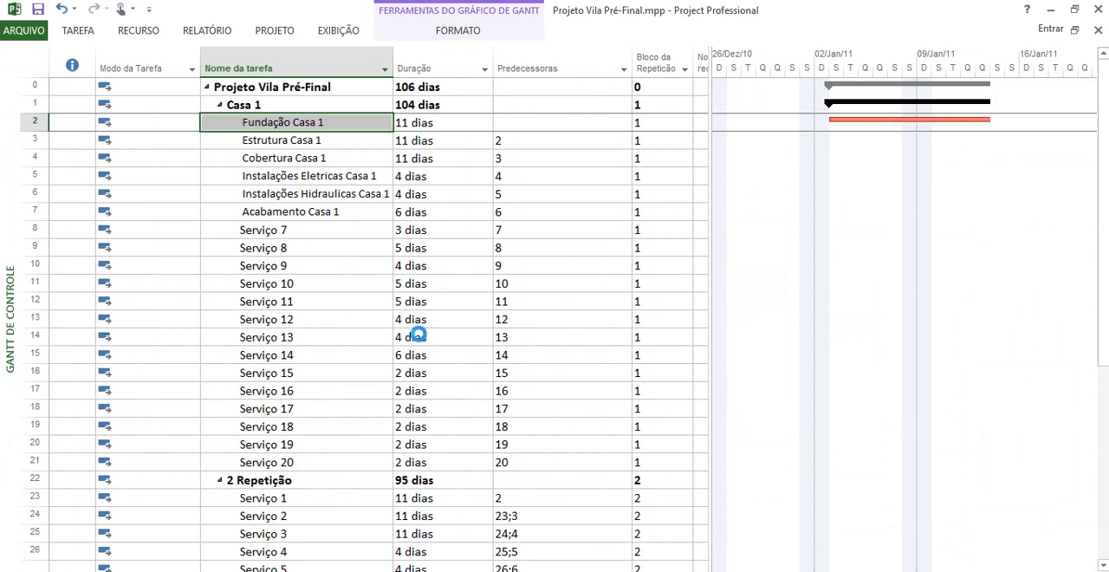
{"action": "left_click", "coordinate": [451, 129]}
{"action": "key", "text": "ctrl+v"}
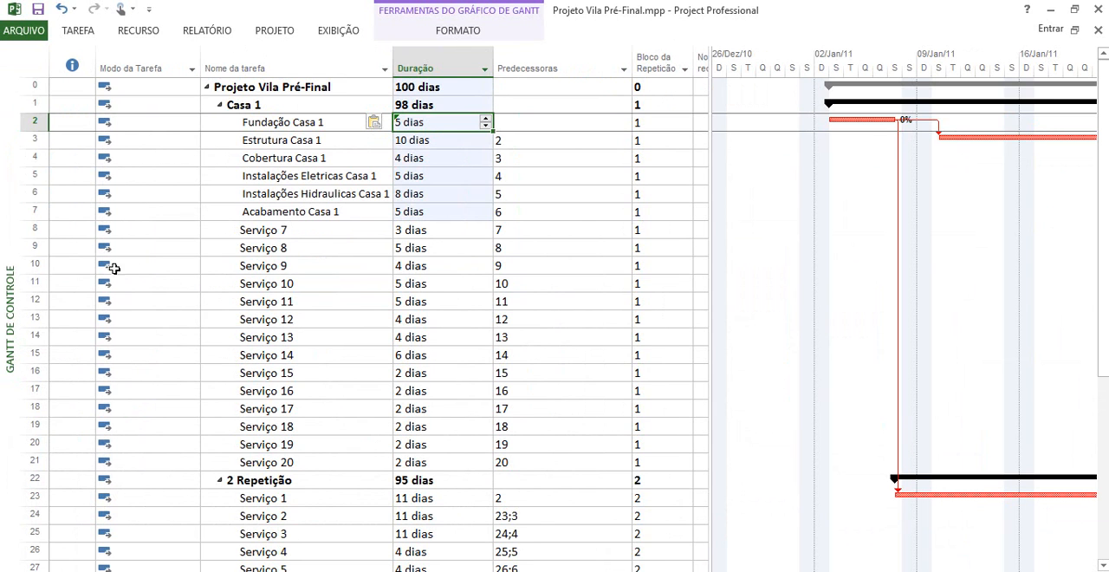
Delete the unused tasks Serviço 7 to Serviço 20 from the Casa 1 block
{"action": "left_click_drag", "start_coordinate": [36, 229], "coordinate": [14, 459]}
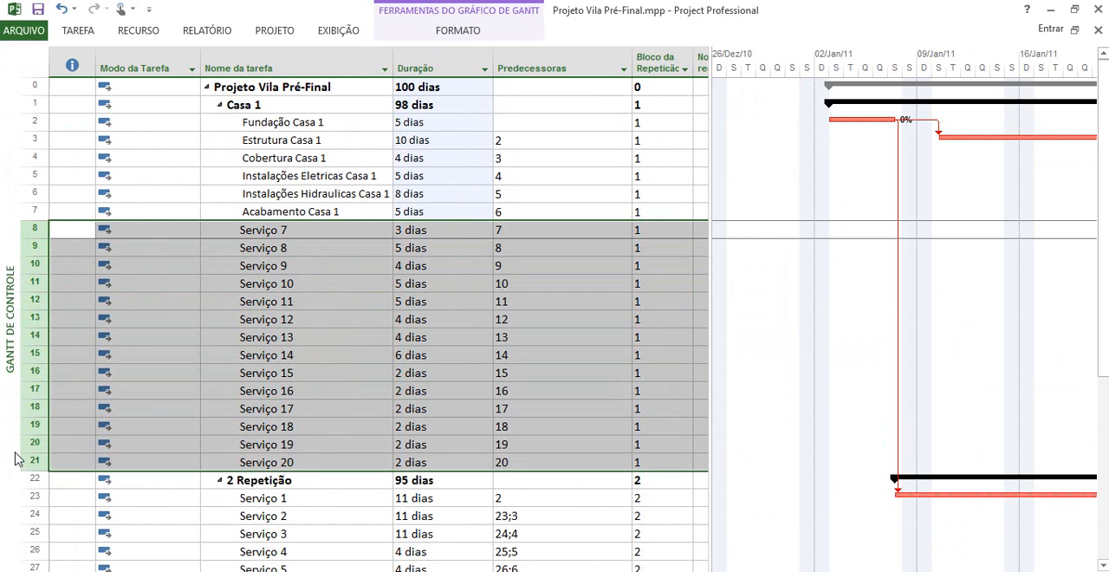
{"action": "key", "text": "Delete"}
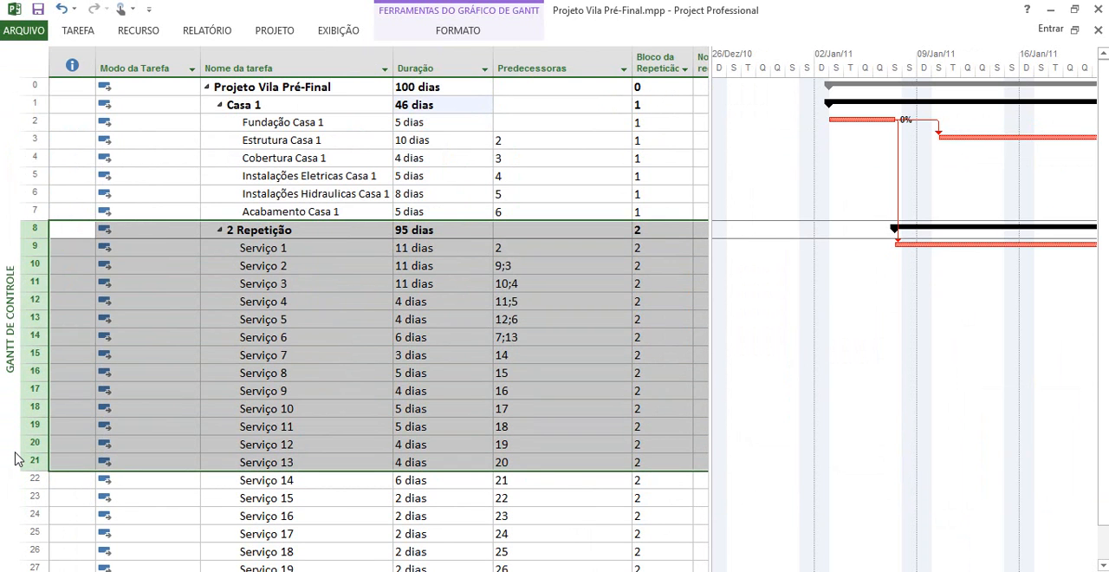
{"action": "left_click", "coordinate": [271, 327]}
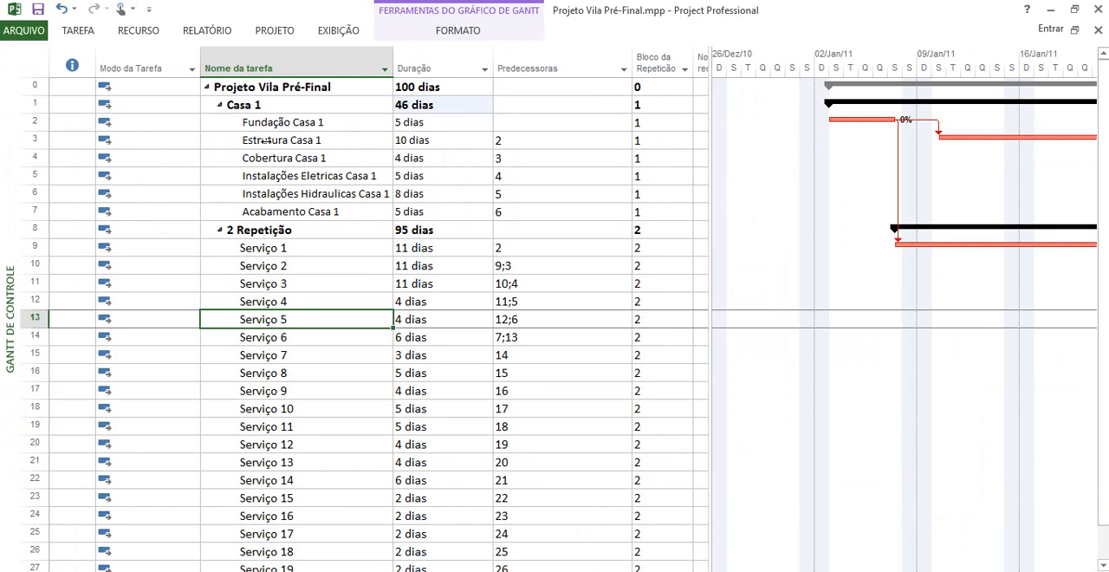
Copy the names and durations of Casa 1 and its six tasks over the block starting at 2 Repetição
{"action": "left_click", "coordinate": [221, 105]}
{"action": "left_click", "coordinate": [221, 105]}
{"action": "left_click_drag", "start_coordinate": [301, 105], "coordinate": [408, 210]}
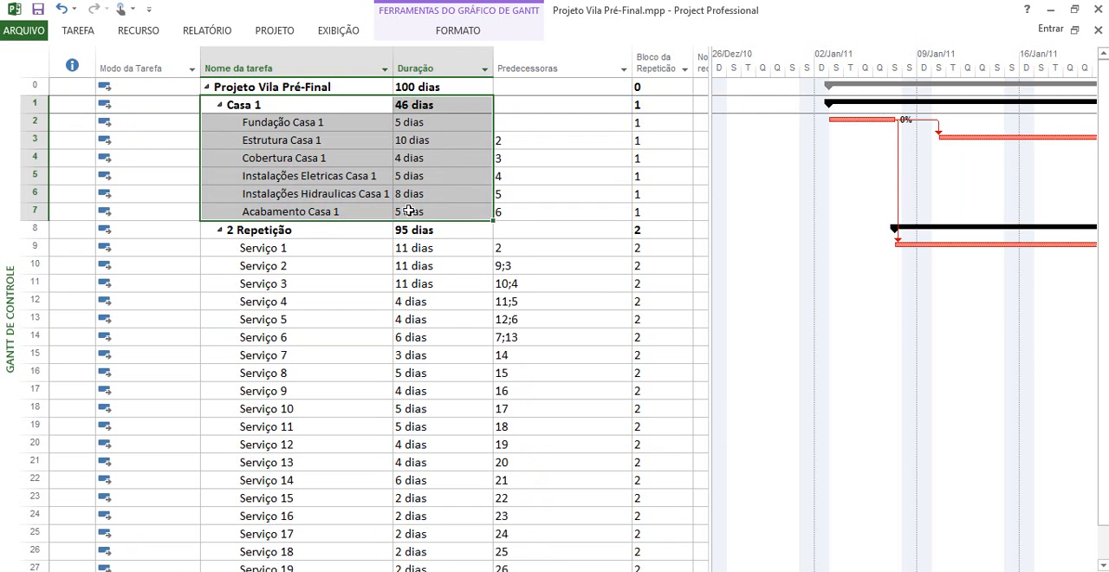
{"action": "key", "text": "ctrl+c"}
{"action": "left_click", "coordinate": [309, 230]}
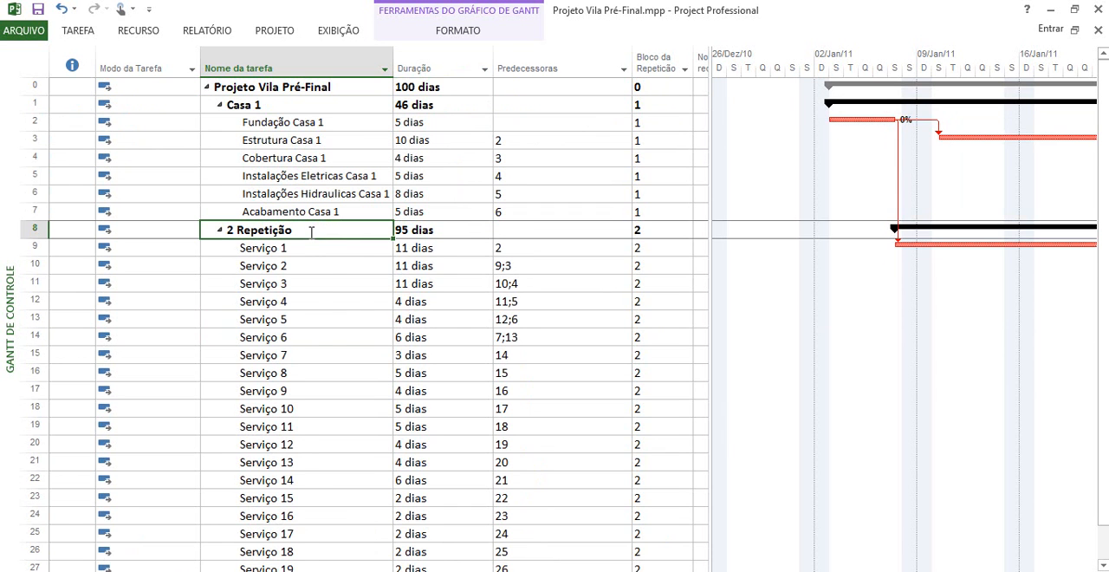
{"action": "key", "text": "ctrl+v"}
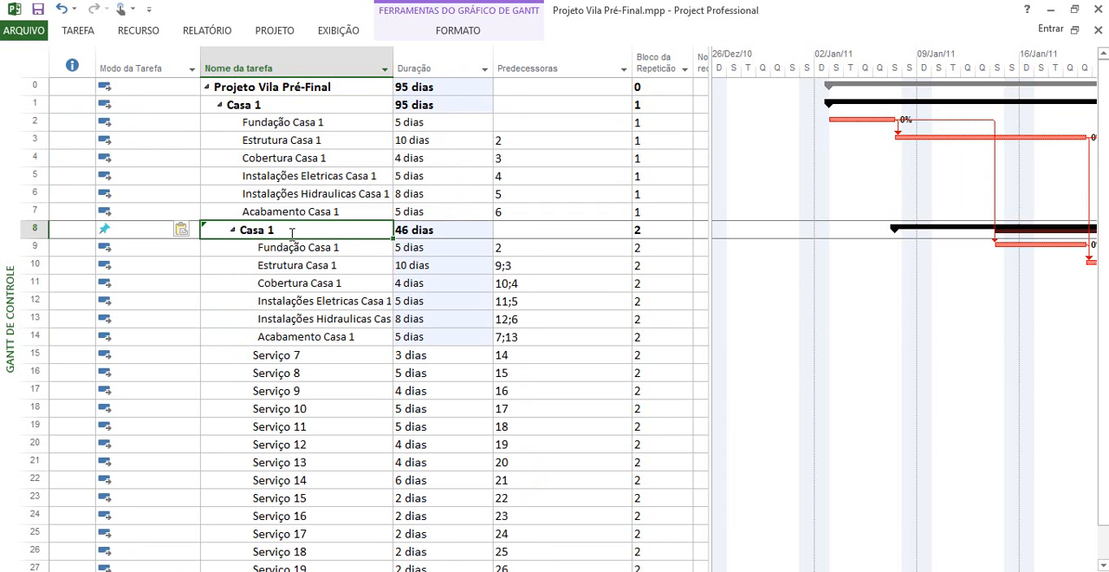
Set the pasted Casa 1 summary in row 8 to Agendada Automaticamente and narrow the Modo da Tarefa column
{"action": "left_click", "coordinate": [151, 227]}
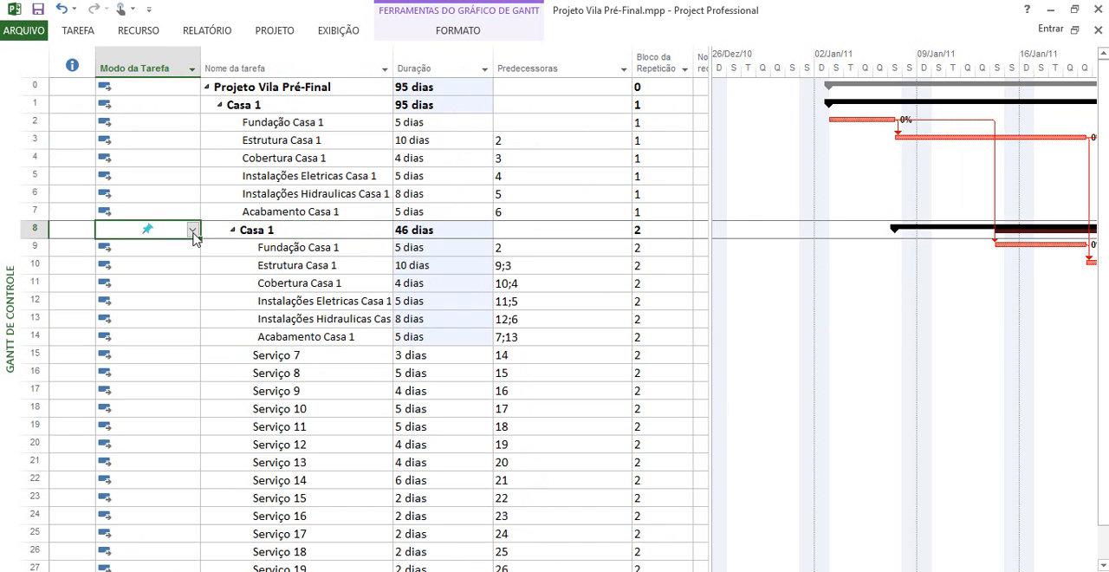
{"action": "left_click", "coordinate": [193, 232]}
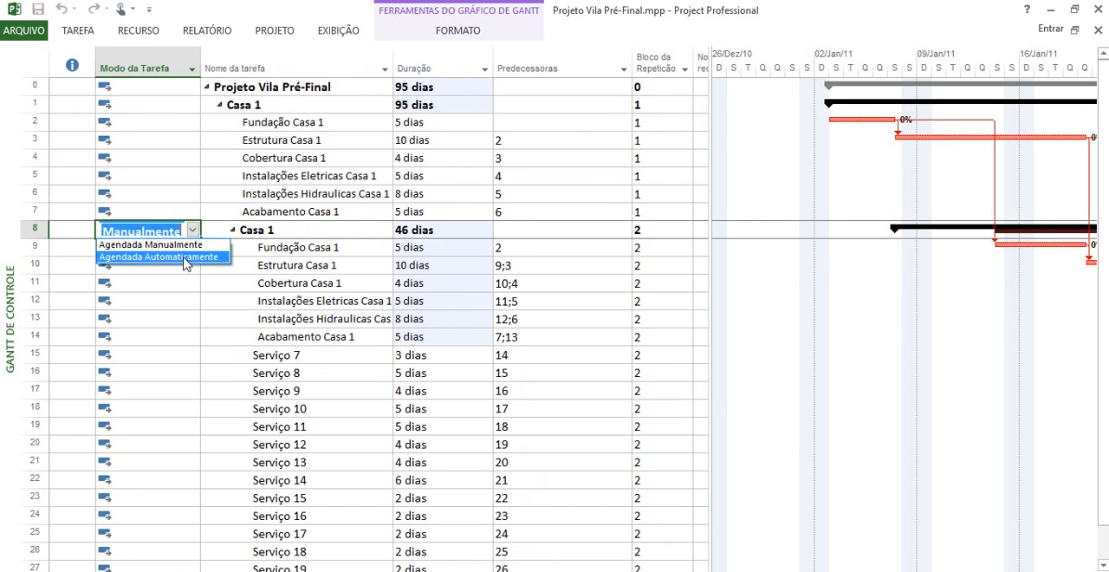
{"action": "left_click", "coordinate": [182, 258]}
{"action": "left_click", "coordinate": [168, 209]}
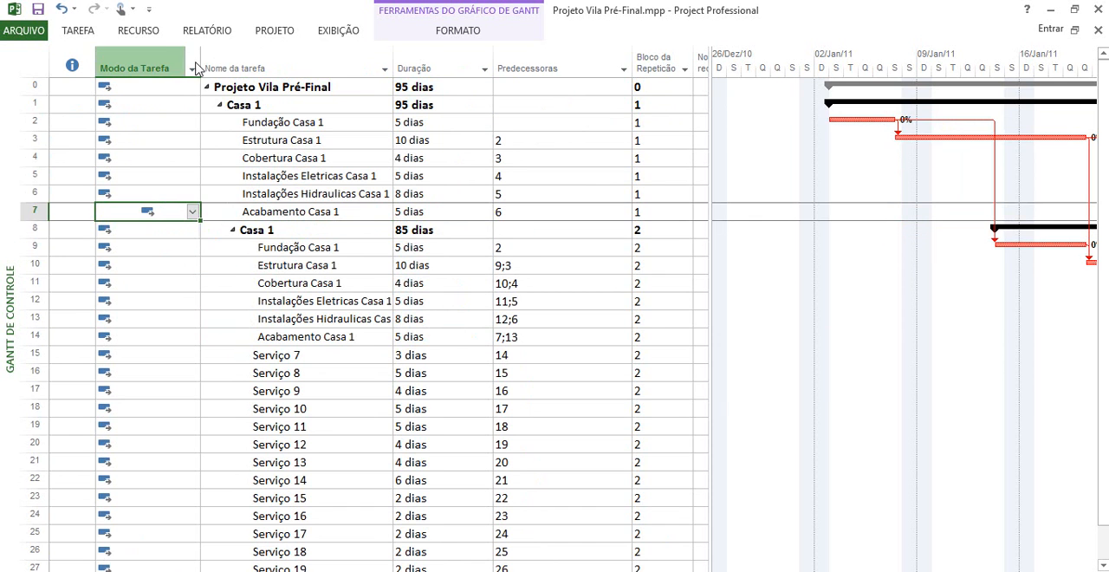
{"action": "left_click_drag", "start_coordinate": [198, 58], "coordinate": [128, 59]}
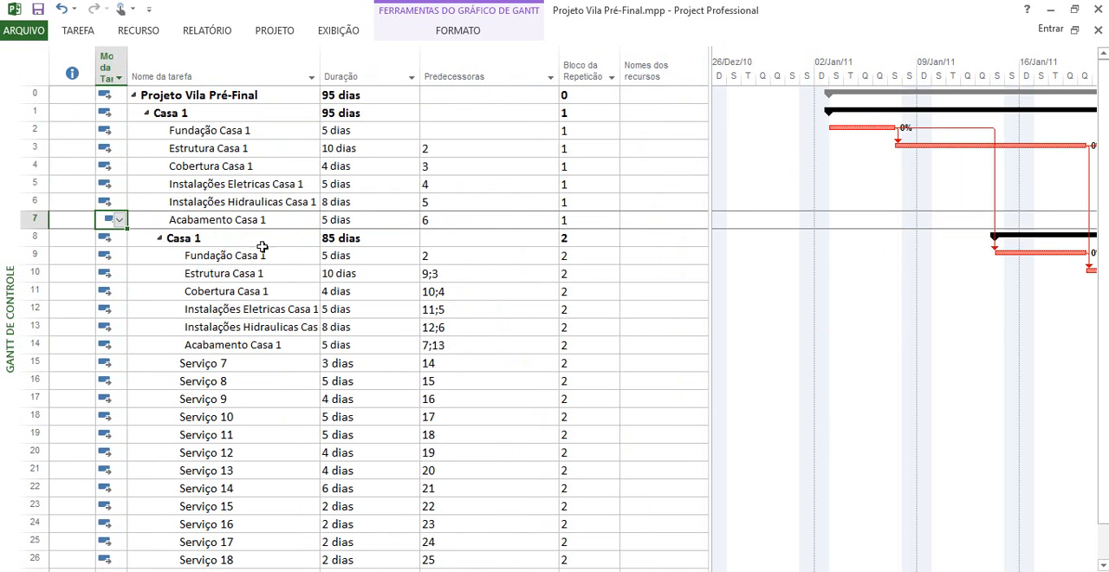
Rename the second Casa 1 summary task, in row 8, as Casa 2
{"action": "left_click", "coordinate": [229, 256]}
{"action": "left_click", "coordinate": [217, 239]}
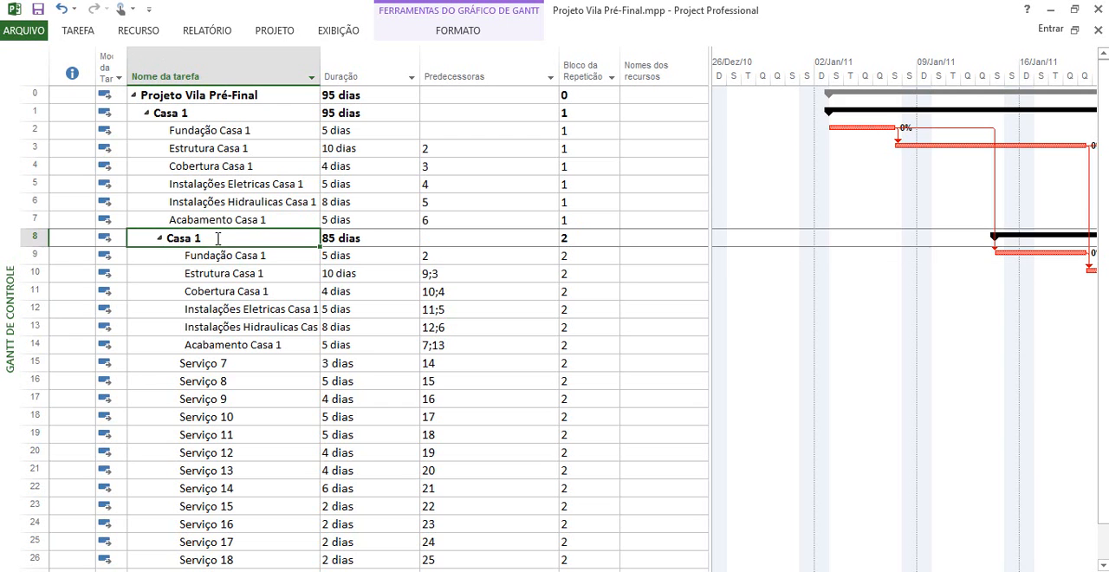
{"action": "key", "text": "F2"}
{"action": "key", "text": "BackSpace"}
{"action": "type", "text": "2"}
{"action": "key", "text": "Return"}
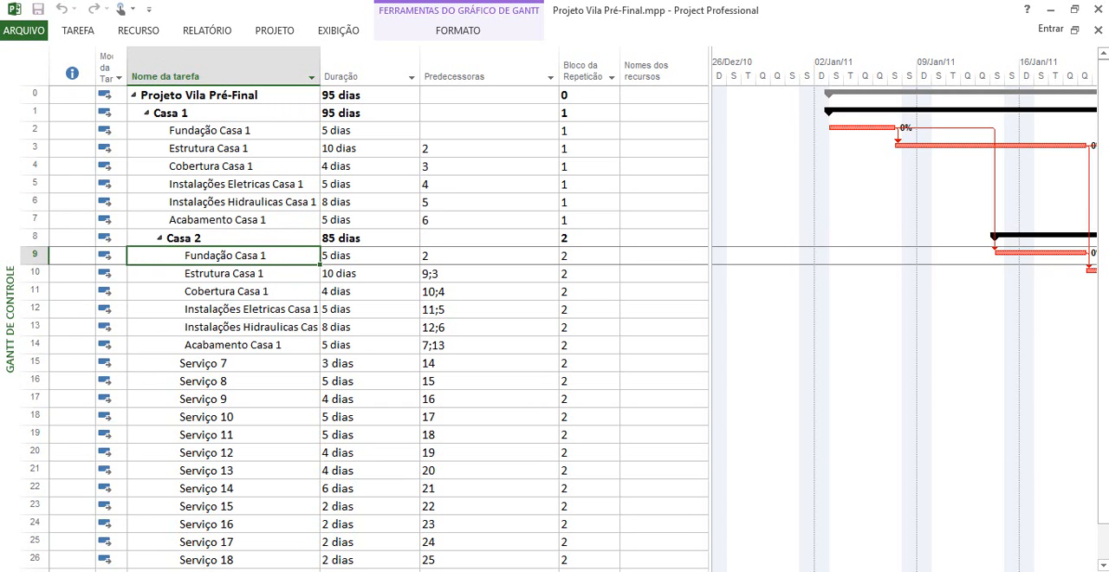
Rename the tasks in rows 9 and 10 as Fundação Casa 2 and Estrutura Casa 2
{"action": "key", "text": "F2"}
{"action": "key", "text": "BackSpace"}
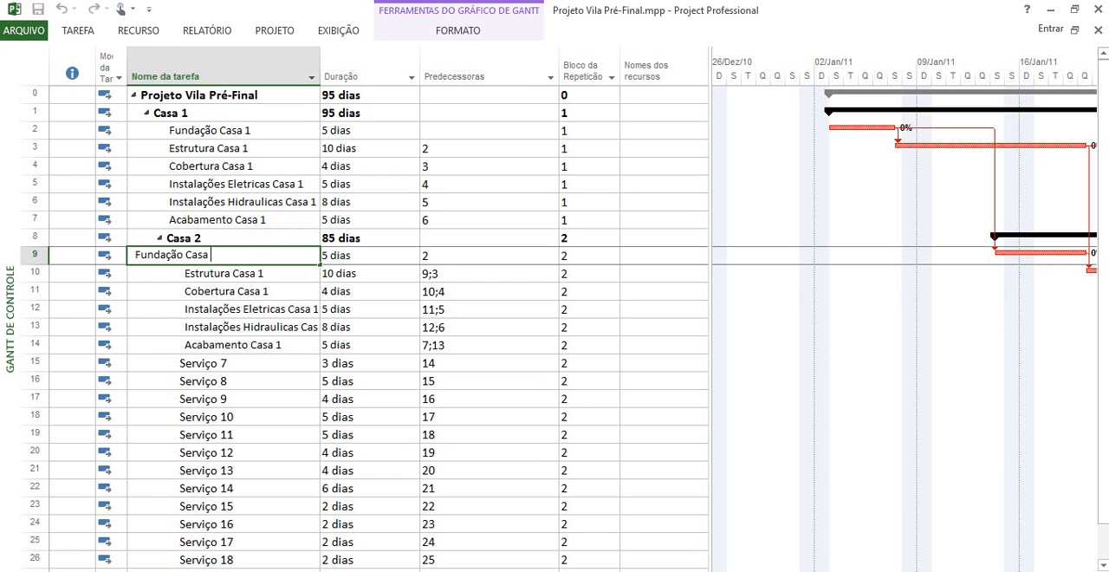
{"action": "type", "text": "2"}
{"action": "key", "text": "Return"}
{"action": "key", "text": "F2"}
{"action": "type", "text": "2"}
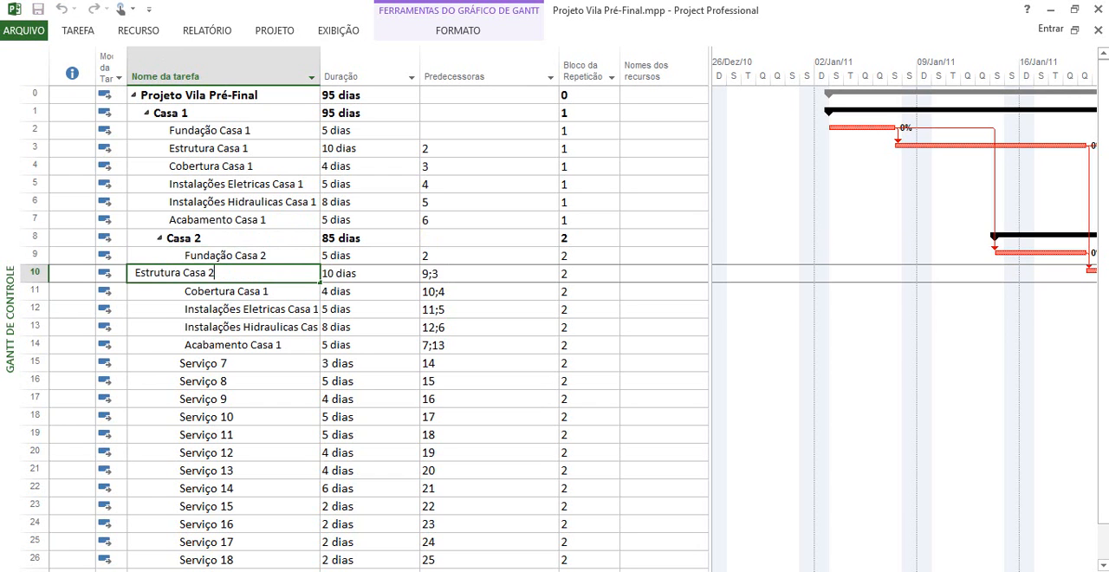
{"action": "key", "text": "Return"}
Rename the Cobertura Casa 1 task in row 11 as Cobertura Casa 2
{"action": "key", "text": "F2"}
{"action": "key", "text": "BackSpace"}
{"action": "key", "text": "Return"}
{"action": "type", "text": "2"}
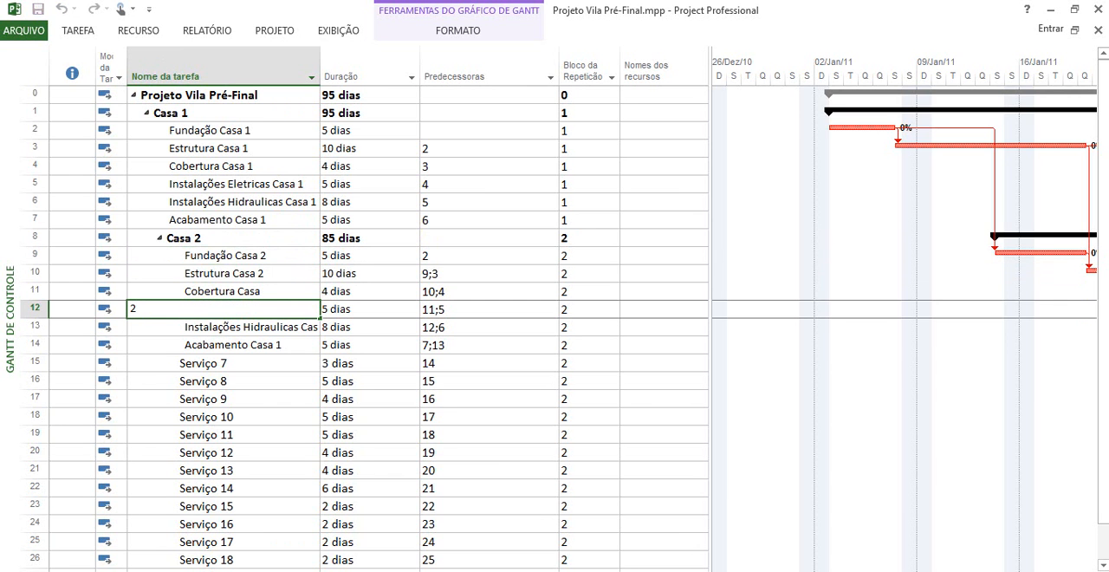
{"action": "key", "text": "Escape"}
{"action": "left_click", "coordinate": [270, 292]}
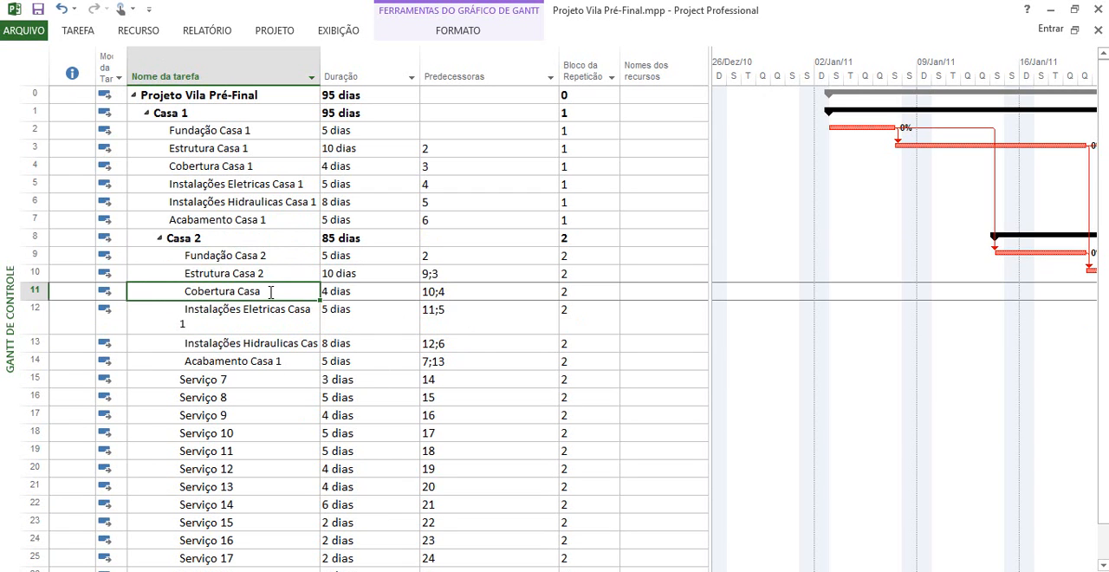
{"action": "key", "text": "F2"}
{"action": "type", "text": "2"}
{"action": "key", "text": "Return"}
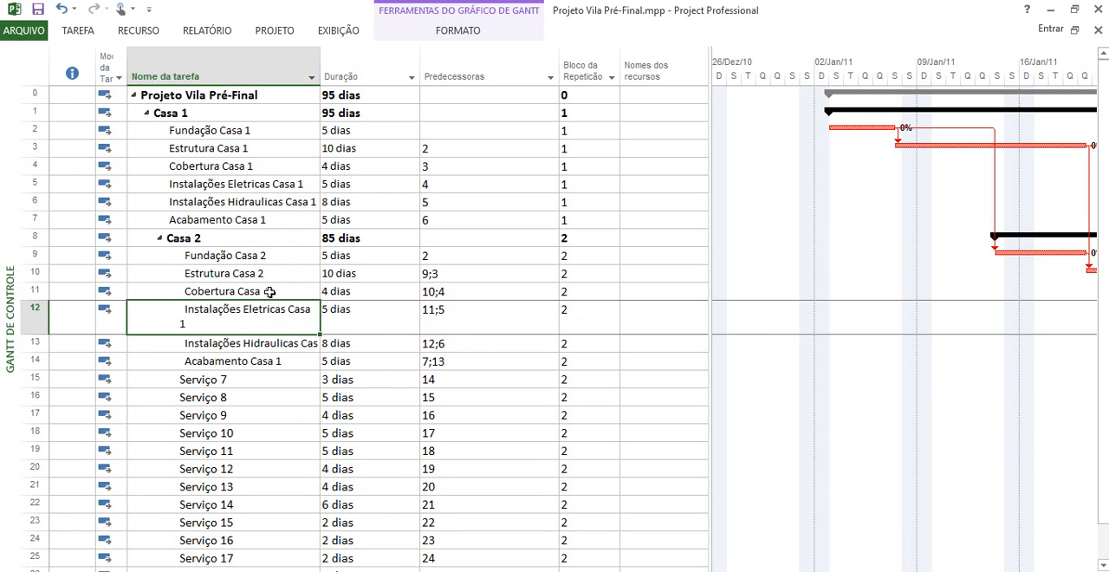
Rename the tasks in rows 12 to 14 as Instalações Eletricas Casa 2, Instalações Hidraulicas Casa 2 and Acabamento Casa 2
{"action": "key", "text": "F2"}
{"action": "type", "text": "2"}
{"action": "key", "text": "Return"}
{"action": "key", "text": "F2"}
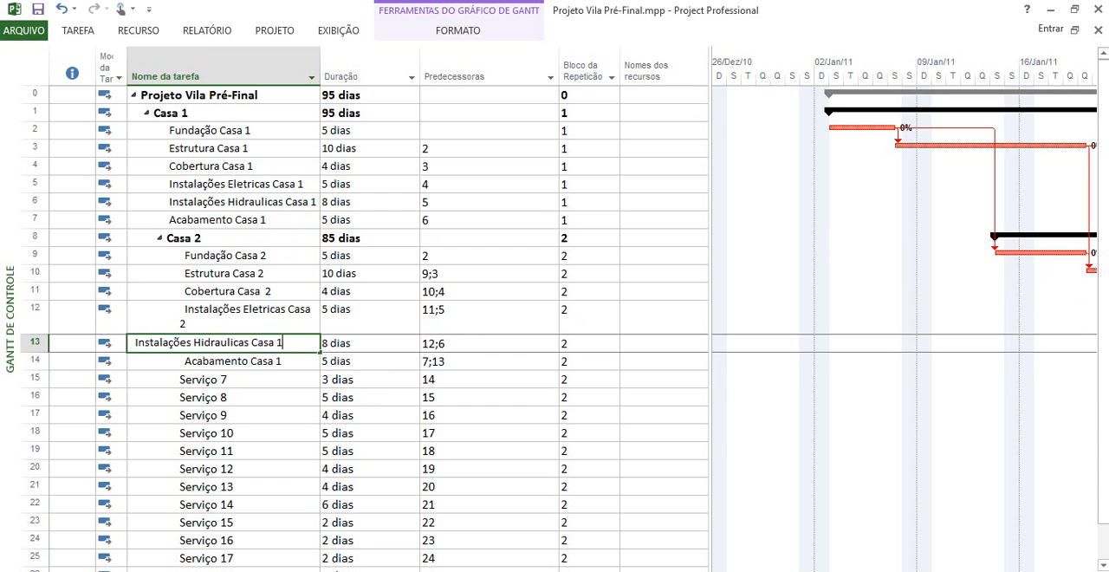
{"action": "key", "text": "BackSpace"}
{"action": "type", "text": "2"}
{"action": "key", "text": "Return"}
{"action": "key", "text": "F2"}
{"action": "key", "text": "BackSpace"}
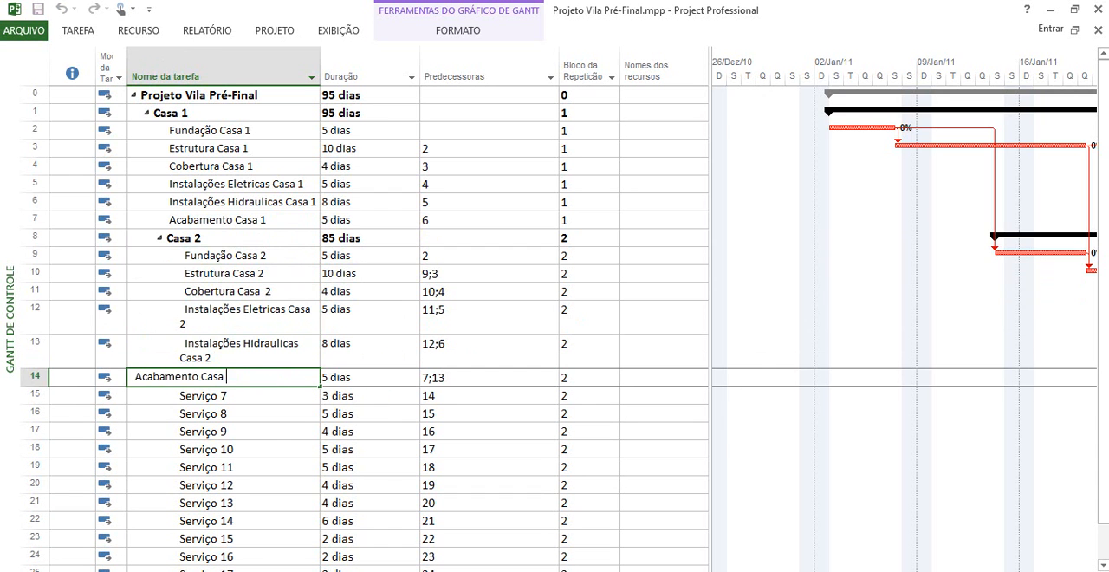
{"action": "type", "text": "2"}
{"action": "key", "text": "Return"}
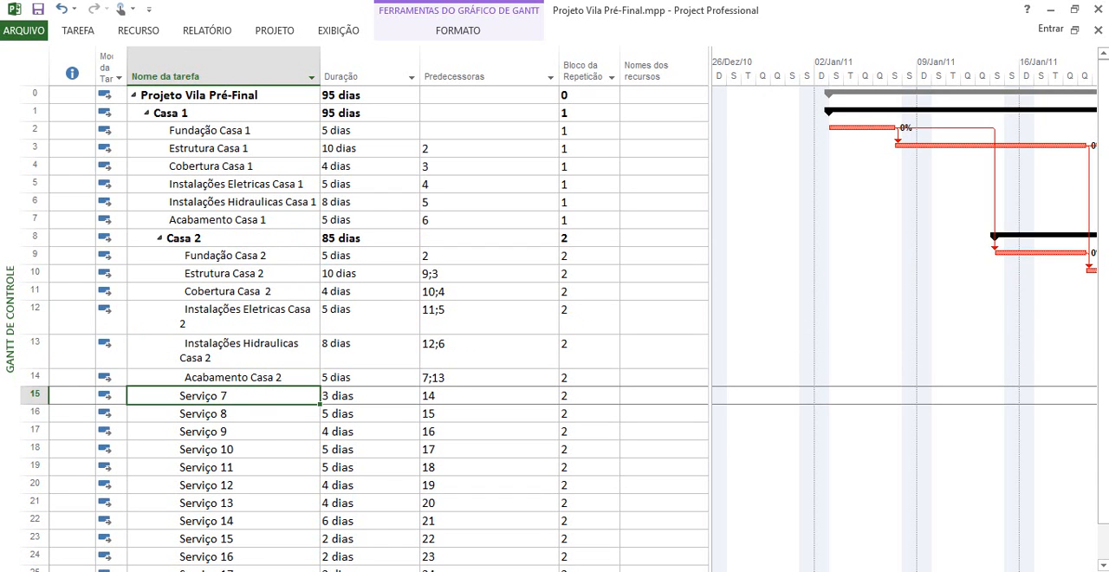
Outdent the Casa 2 summary task in row 8 to the same outline level as Casa 1
{"action": "left_click", "coordinate": [146, 115]}
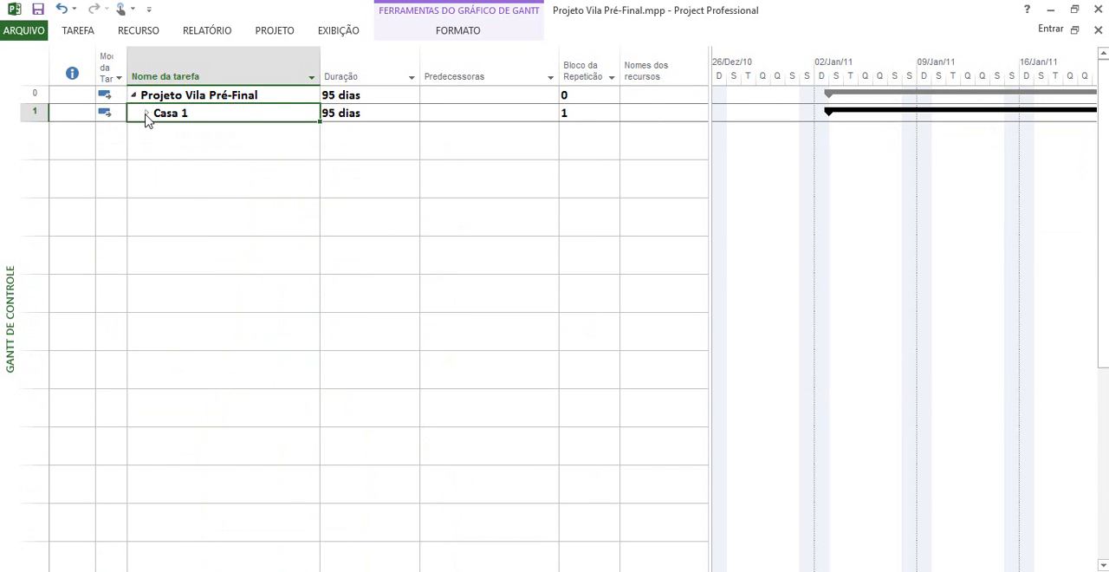
{"action": "left_click", "coordinate": [147, 115]}
{"action": "left_click", "coordinate": [167, 236]}
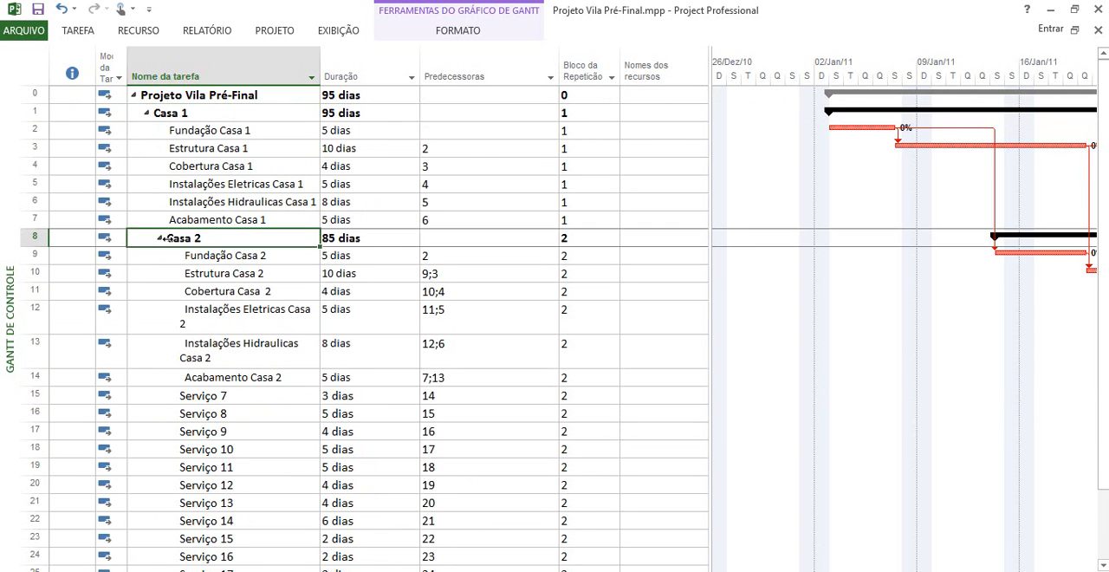
{"action": "left_click", "coordinate": [78, 31]}
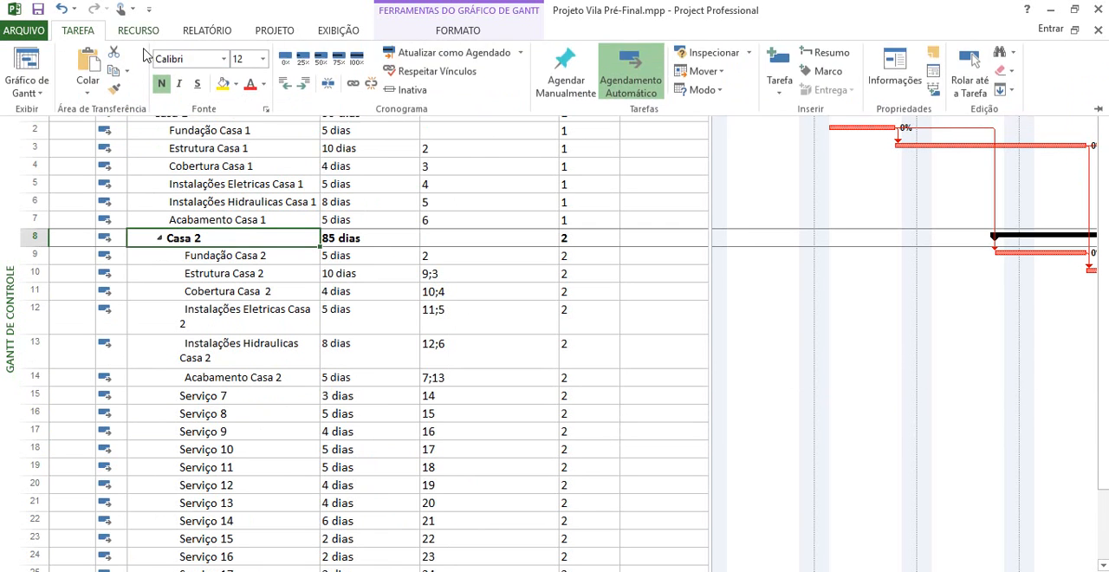
{"action": "left_click", "coordinate": [285, 84]}
{"action": "left_click", "coordinate": [230, 210]}
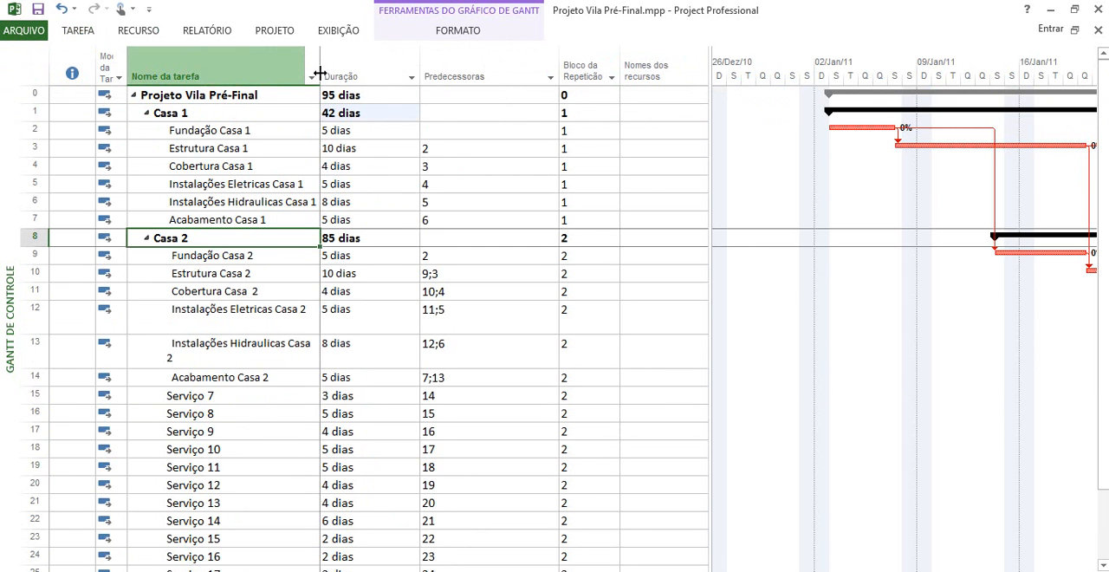
Widen the Nome da tarefa column and delete all leftover Serviço tasks below Acabamento Casa 2
{"action": "left_click_drag", "start_coordinate": [319, 79], "coordinate": [339, 78]}
{"action": "left_click_drag", "start_coordinate": [28, 363], "coordinate": [33, 317]}
{"action": "key", "text": "Delete"}
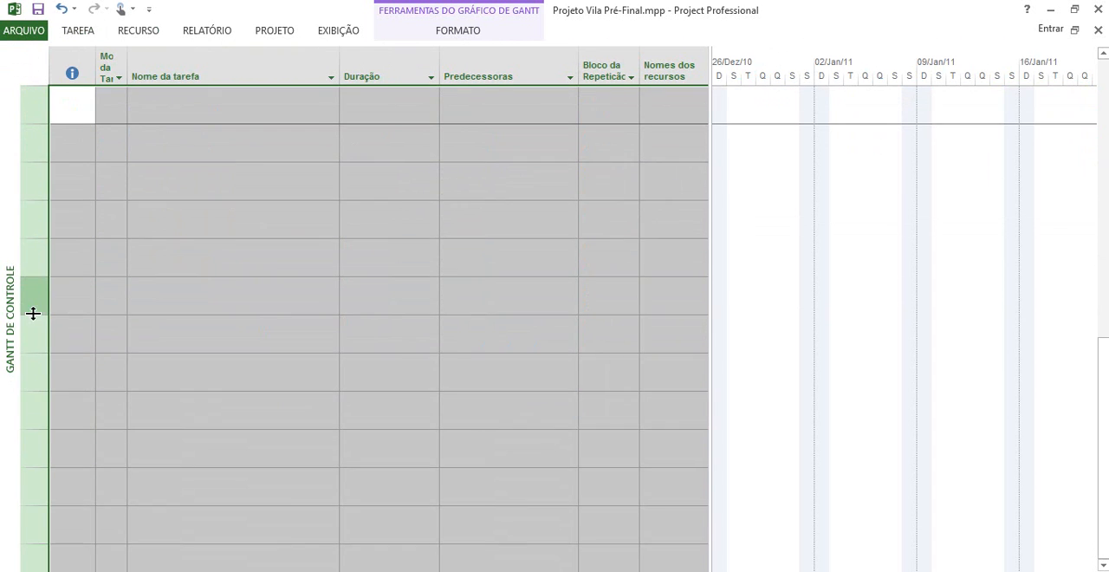
{"action": "scroll", "coordinate": [33, 313], "scroll_direction": "up", "scroll_amount": 5}
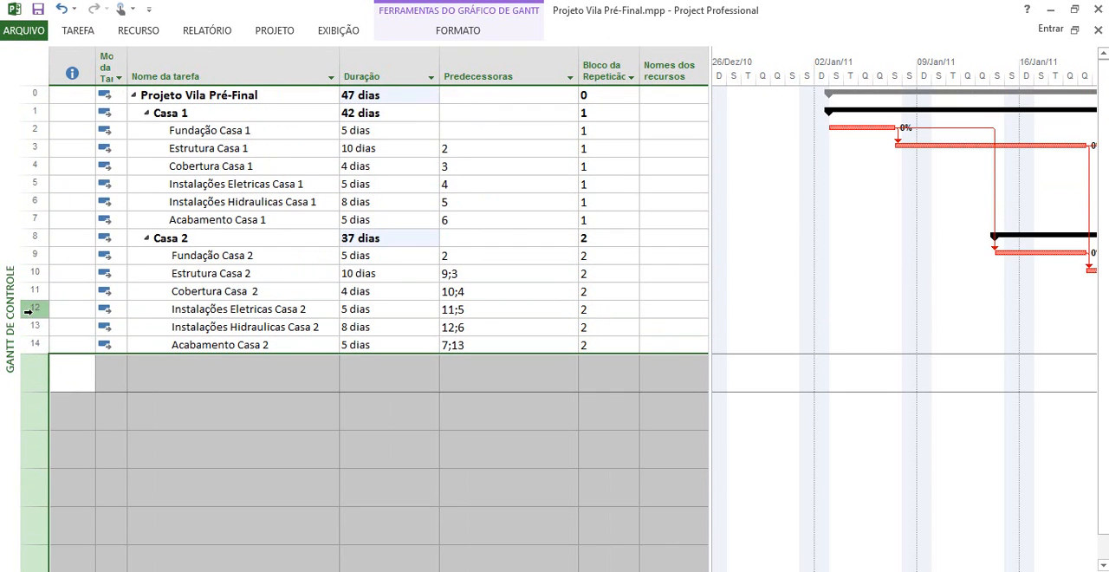
Move the Predecessoras column in front of Nome da tarefa and narrow it
{"action": "left_click", "coordinate": [78, 154]}
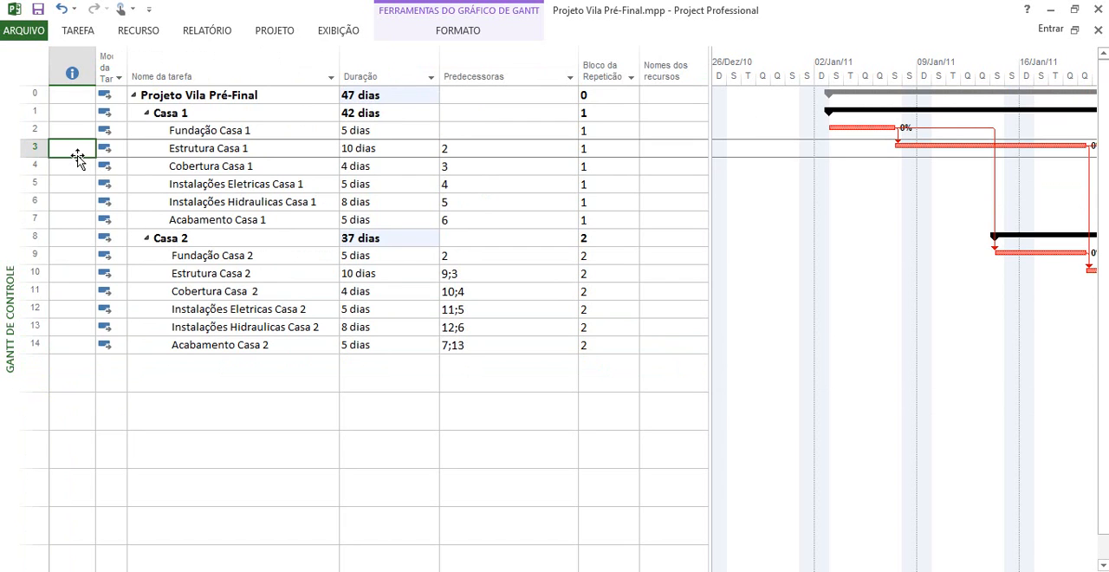
{"action": "left_click", "coordinate": [476, 149]}
{"action": "left_click", "coordinate": [485, 79]}
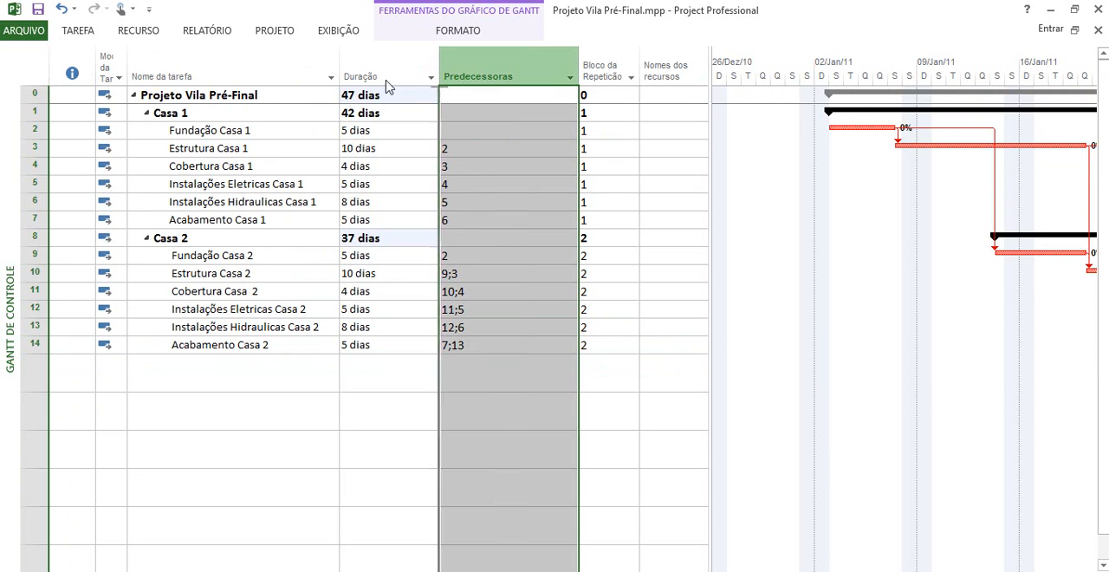
{"action": "left_click_drag", "start_coordinate": [138, 93], "coordinate": [128, 94]}
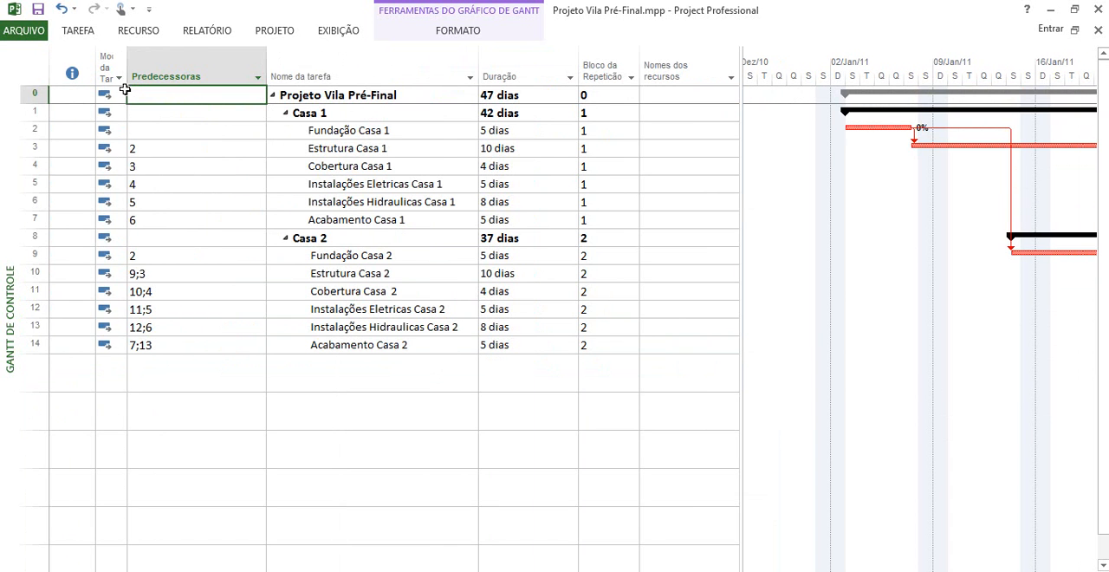
{"action": "left_click_drag", "start_coordinate": [267, 74], "coordinate": [212, 78]}
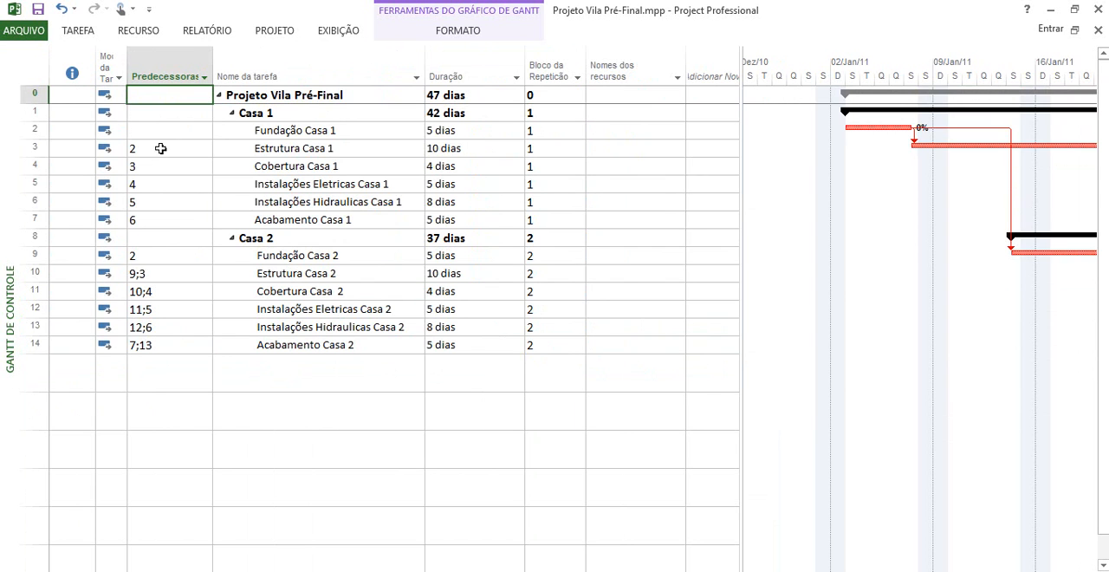
Set the predecessor of Instalações Hidraulicas Casa 1 to task 4
{"action": "left_click", "coordinate": [160, 149]}
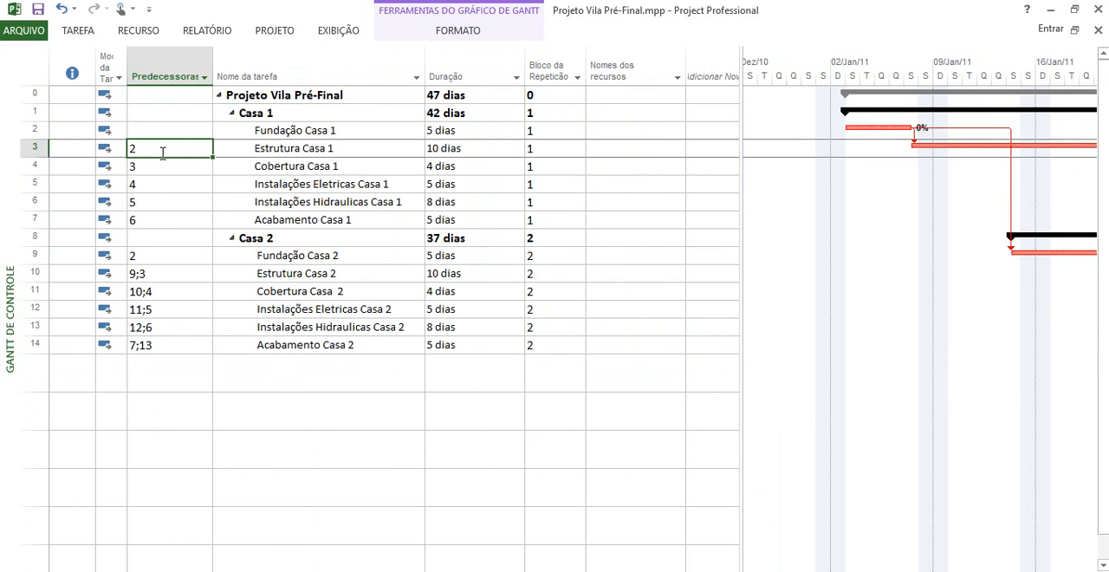
{"action": "left_click", "coordinate": [161, 163]}
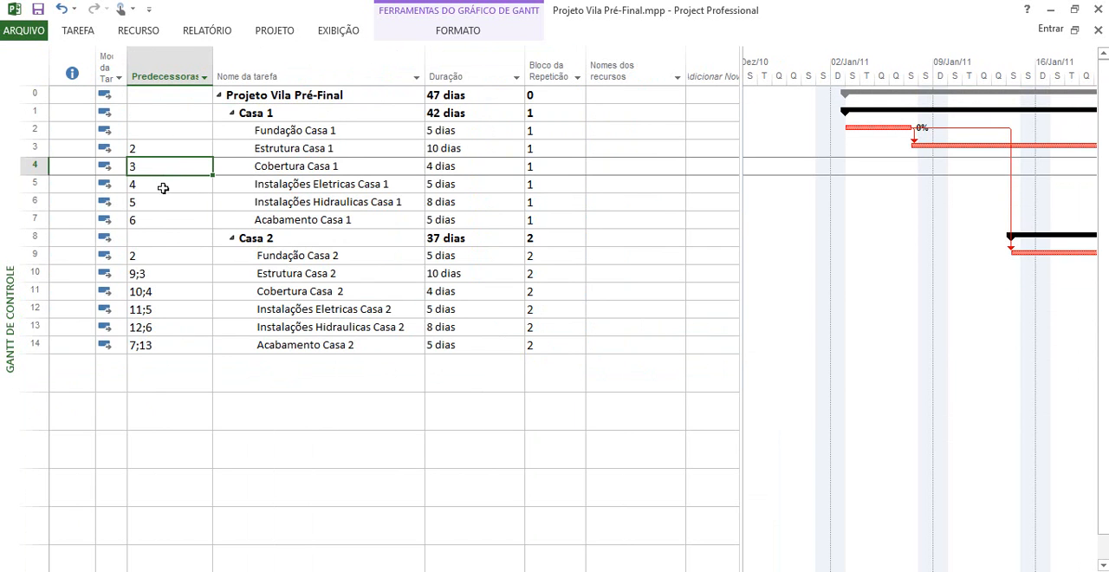
{"action": "left_click", "coordinate": [163, 185]}
{"action": "left_click", "coordinate": [159, 204]}
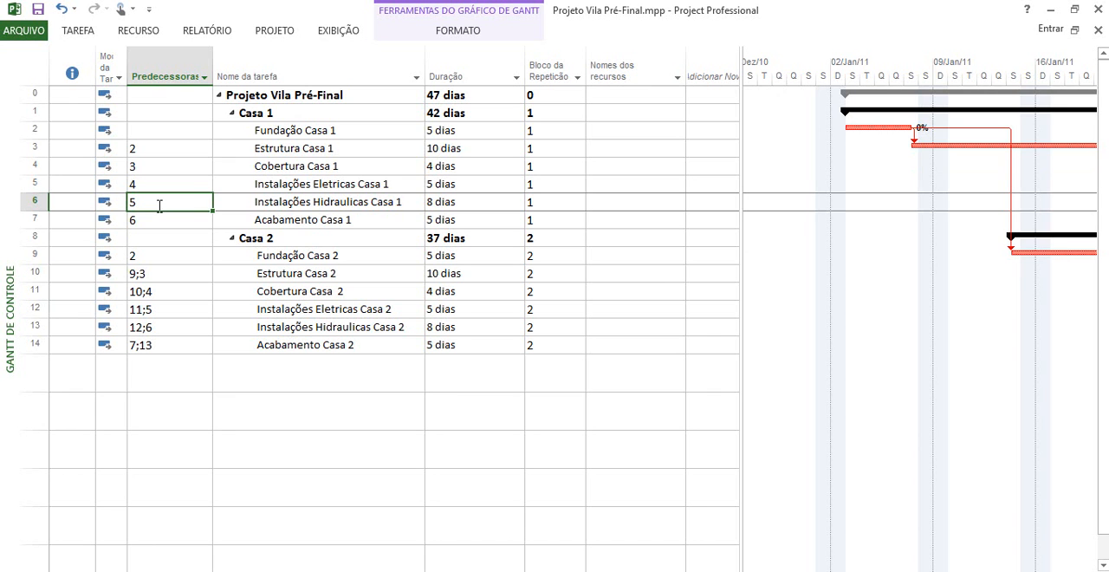
{"action": "type", "text": "4"}
{"action": "key", "text": "Return"}
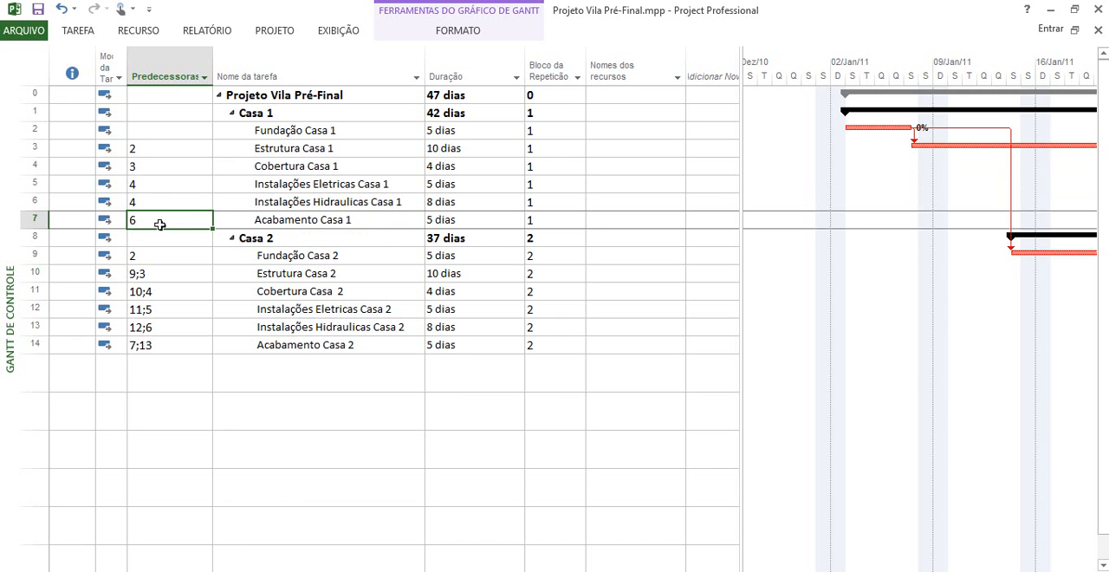
Check the predecessors of the Casa 2 tasks in rows 9 to 12 against the matching Casa 1 tasks
{"action": "left_click", "coordinate": [160, 256]}
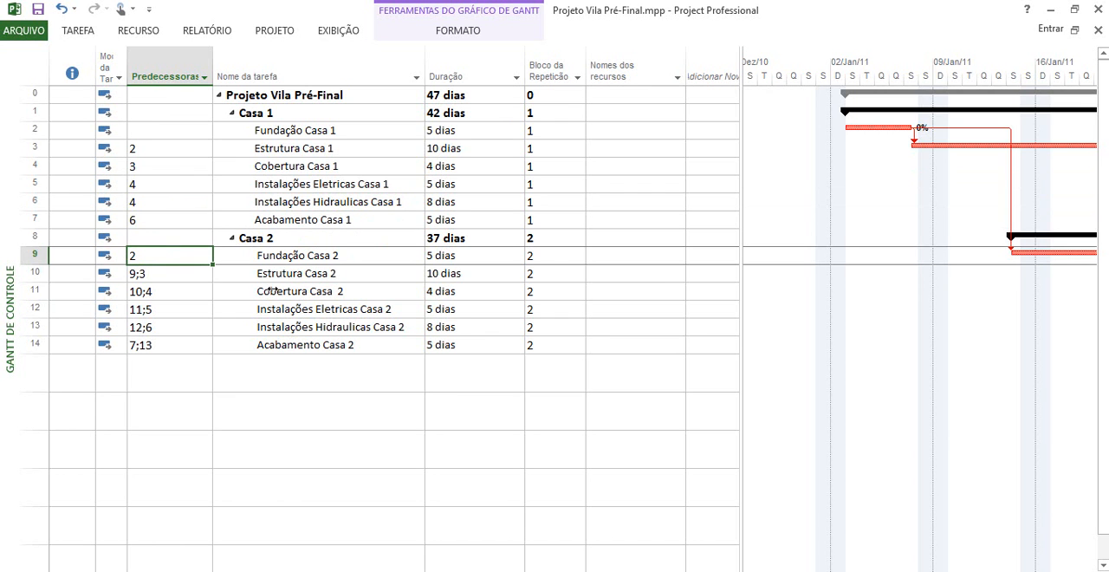
{"action": "left_click", "coordinate": [187, 274]}
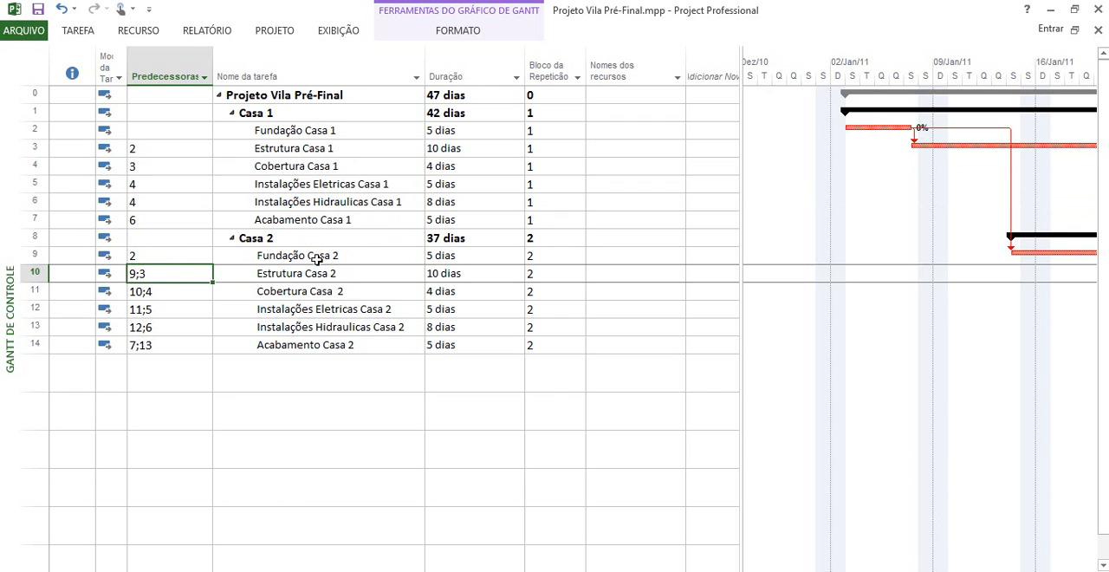
{"action": "left_click", "coordinate": [317, 258]}
{"action": "left_click", "coordinate": [172, 278]}
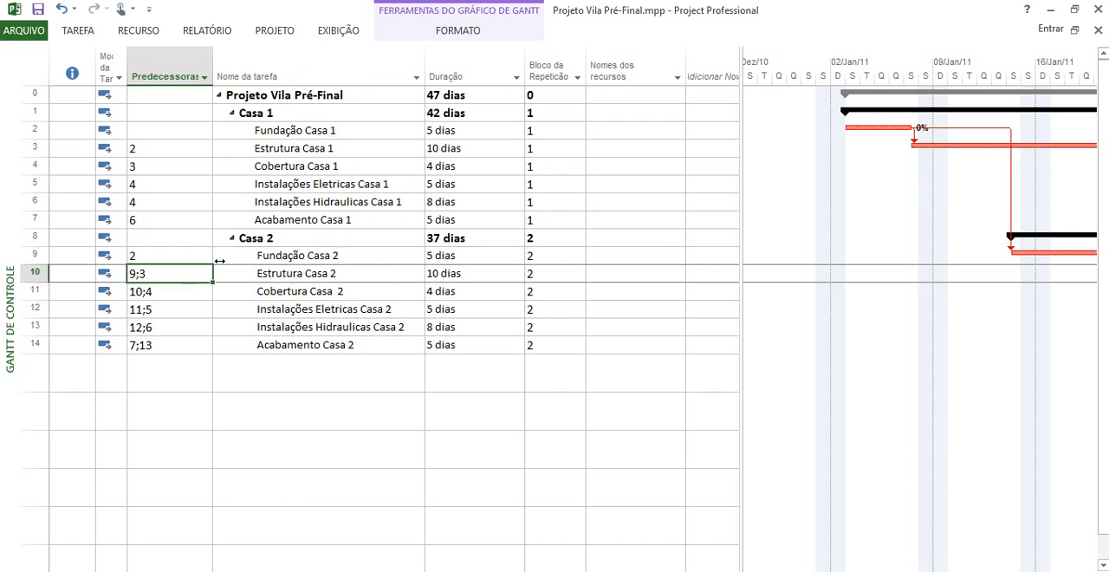
{"action": "left_click", "coordinate": [294, 149]}
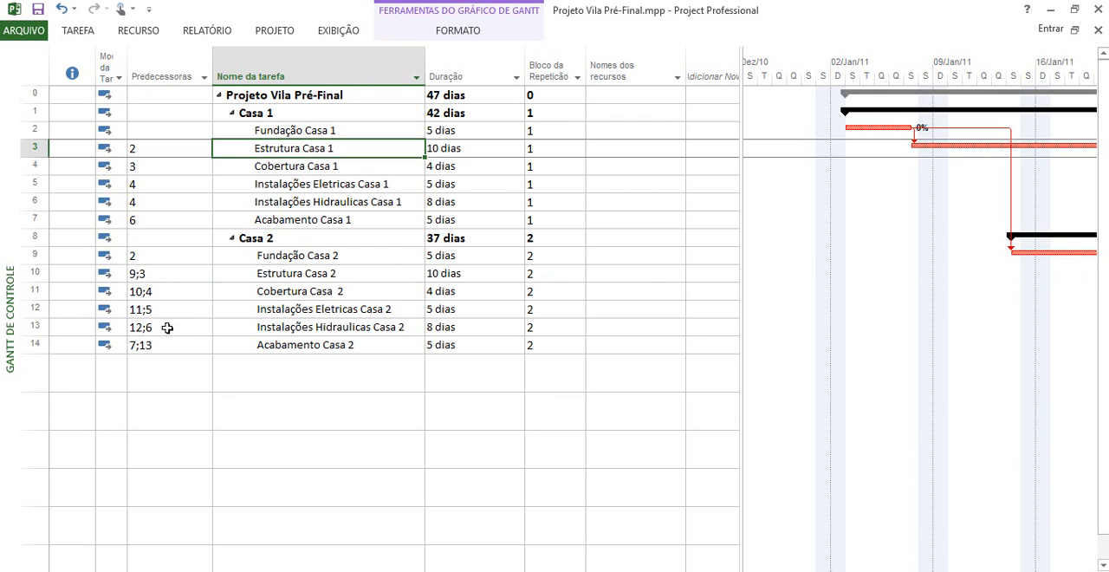
{"action": "left_click", "coordinate": [164, 295]}
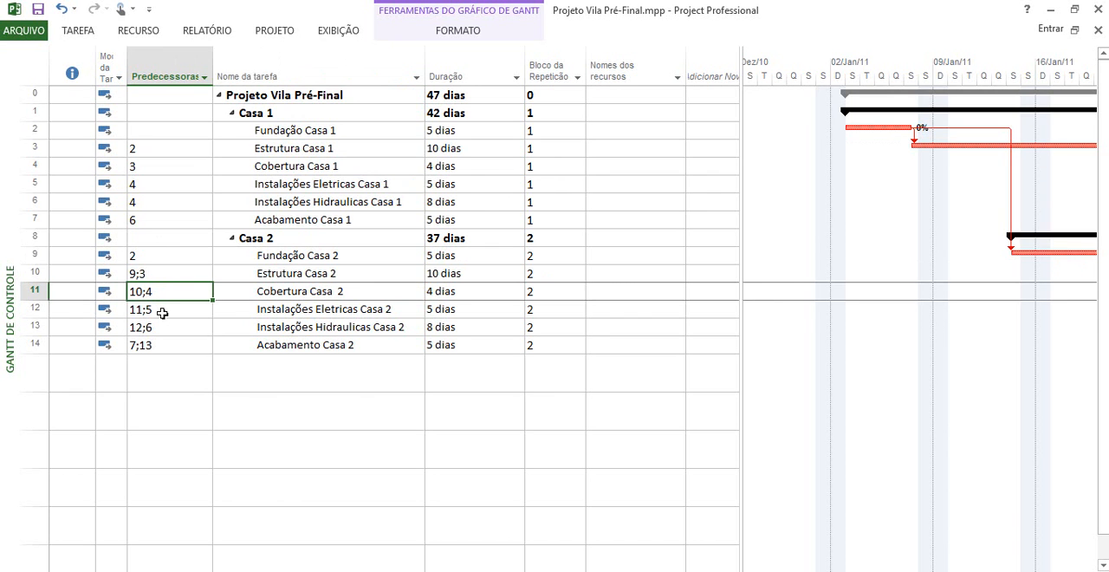
{"action": "left_click", "coordinate": [162, 312]}
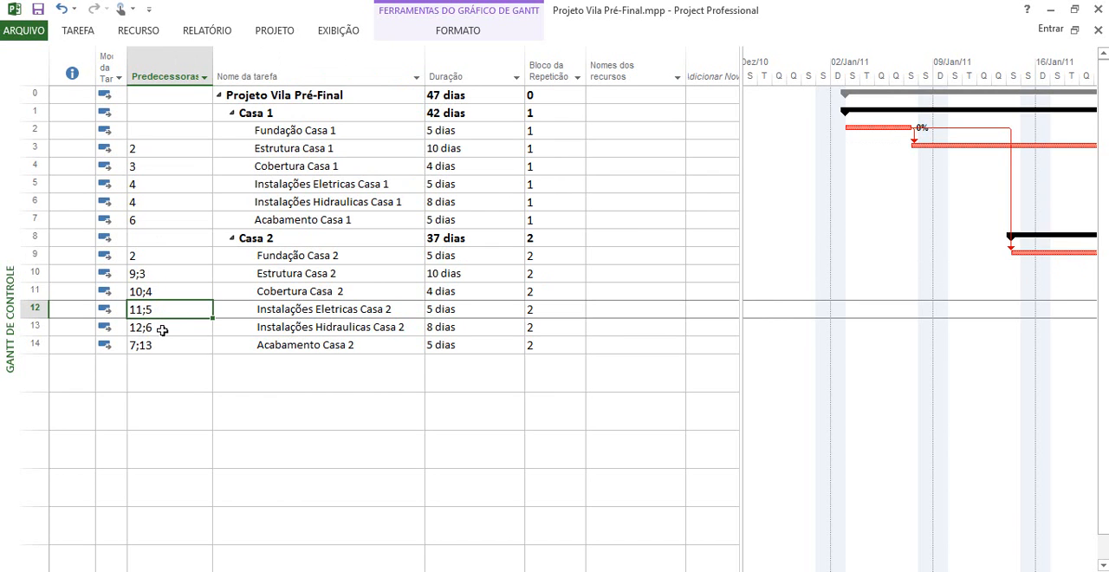
Set the predecessors of Instalações Hidraulicas Casa 2 to tasks 11 and 6
{"action": "left_click", "coordinate": [162, 329]}
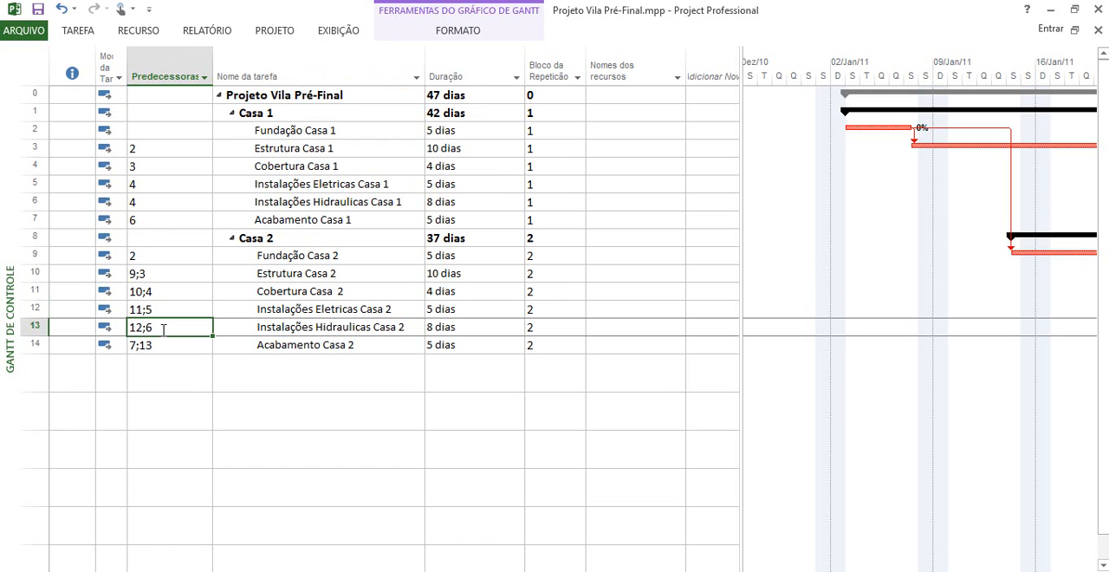
{"action": "type", "text": "11"}
{"action": "type", "text": ";6"}
{"action": "key", "text": "Return"}
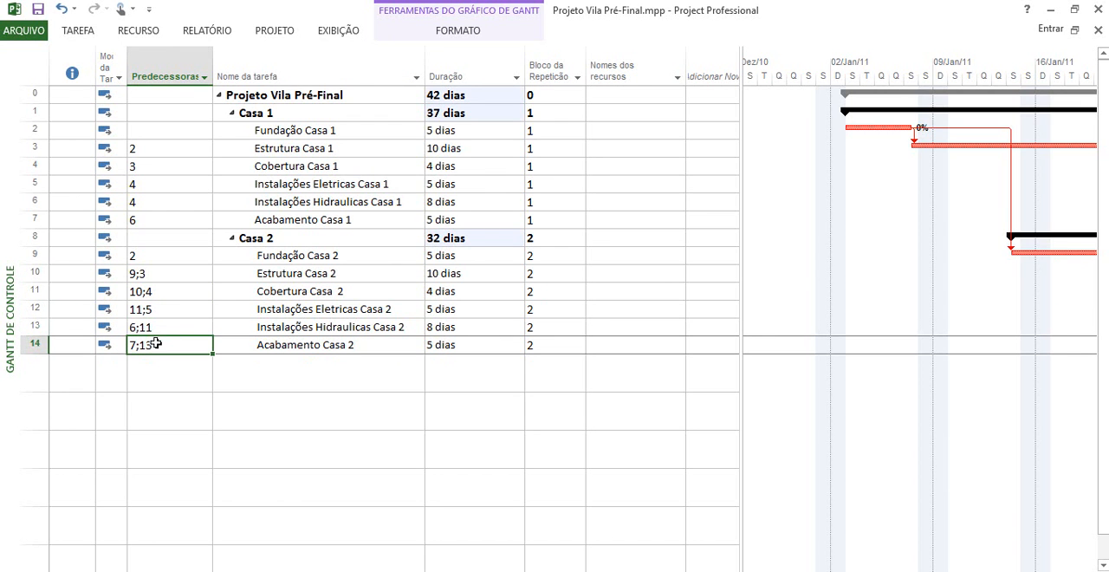
{"action": "left_click", "coordinate": [290, 331]}
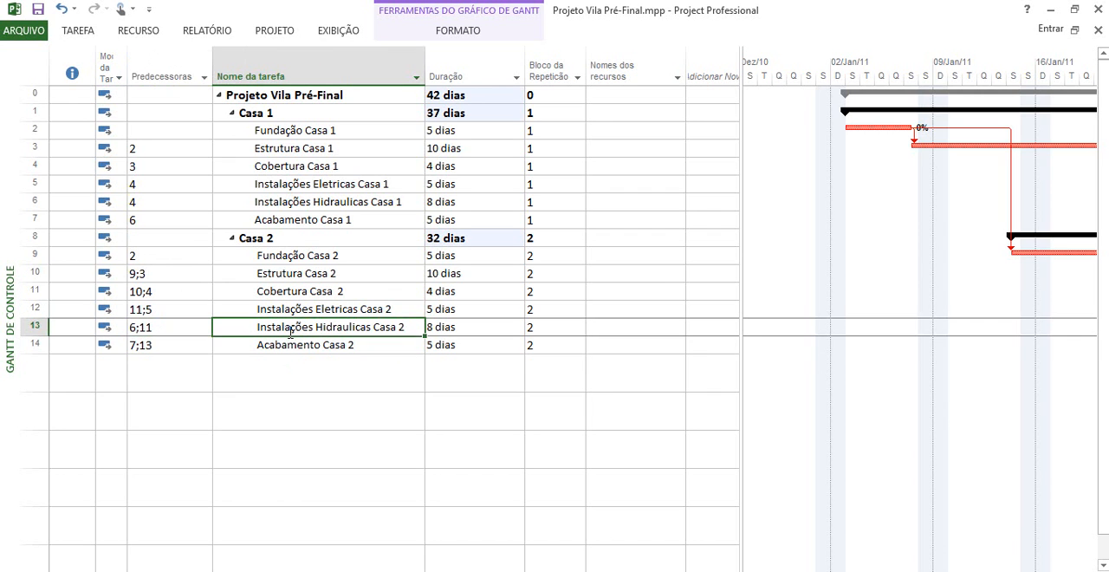
{"action": "left_click", "coordinate": [294, 222]}
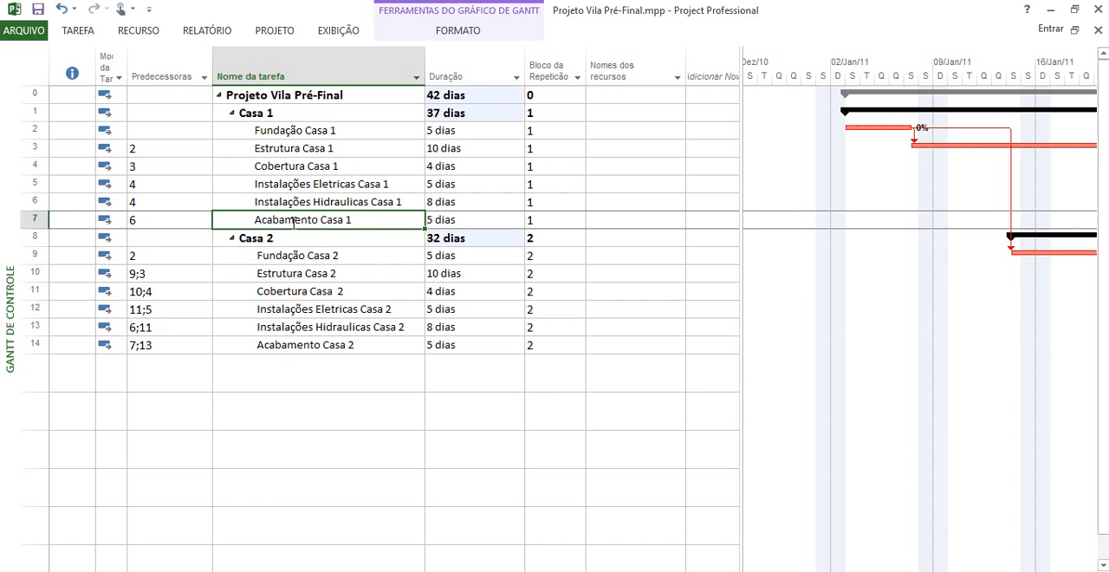
Copy the whole Casa 2 block into the empty rows from row 15 and outdent the copied summary to the level of Casa 2
{"action": "left_click", "coordinate": [36, 238]}
{"action": "left_click_drag", "start_coordinate": [35, 238], "coordinate": [7, 345]}
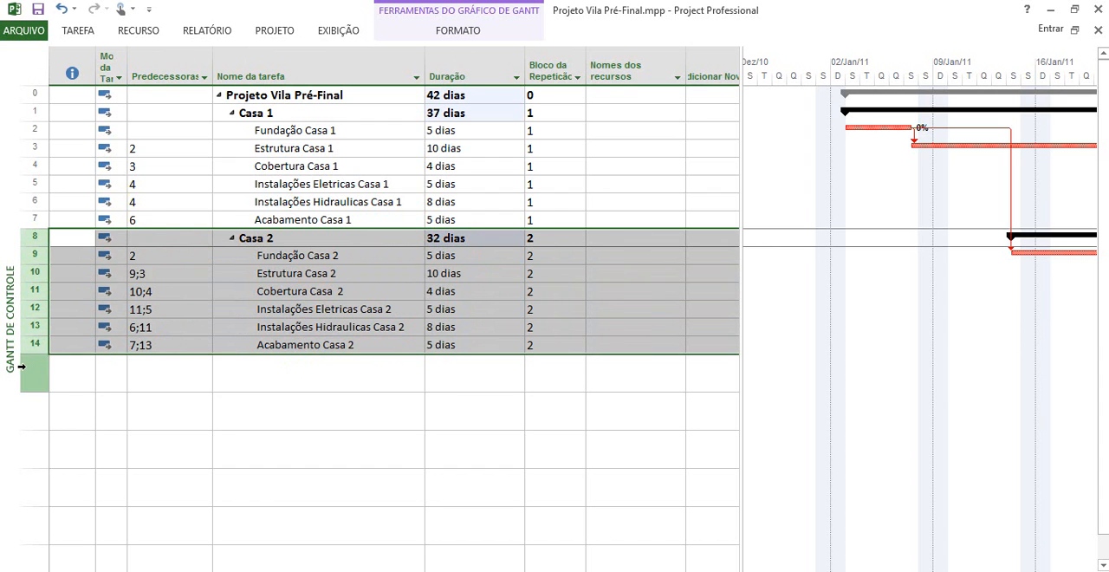
{"action": "left_click", "coordinate": [25, 368]}
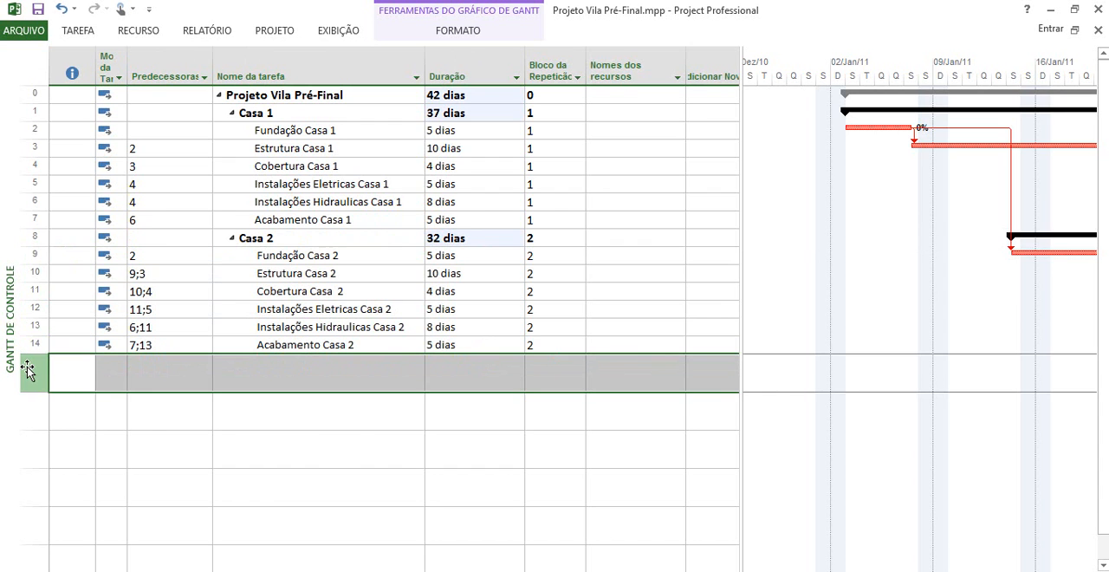
{"action": "key", "text": "ctrl+v"}
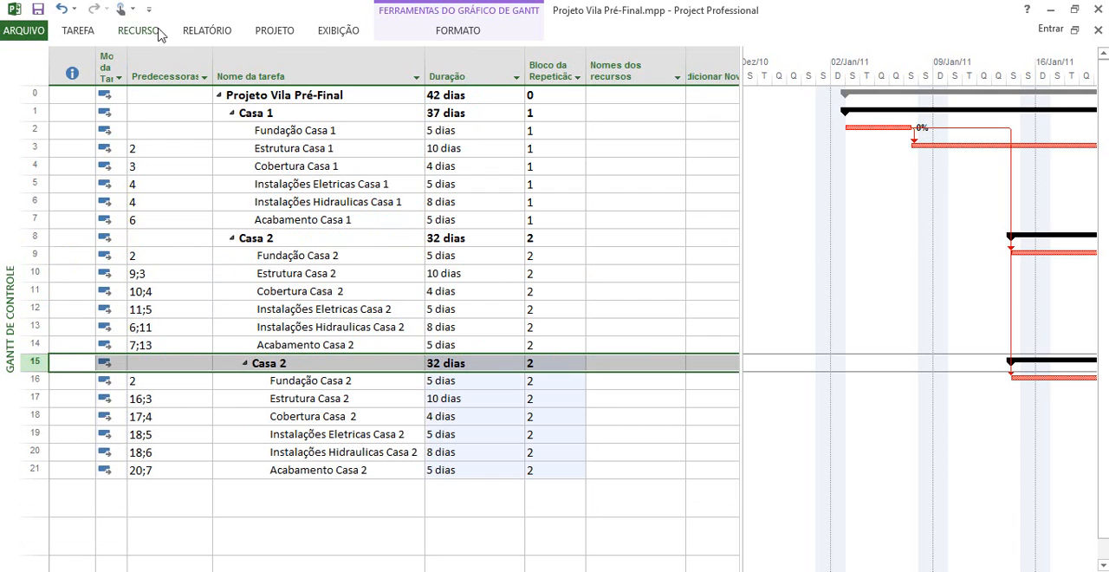
{"action": "left_click", "coordinate": [77, 33]}
{"action": "left_click", "coordinate": [286, 85]}
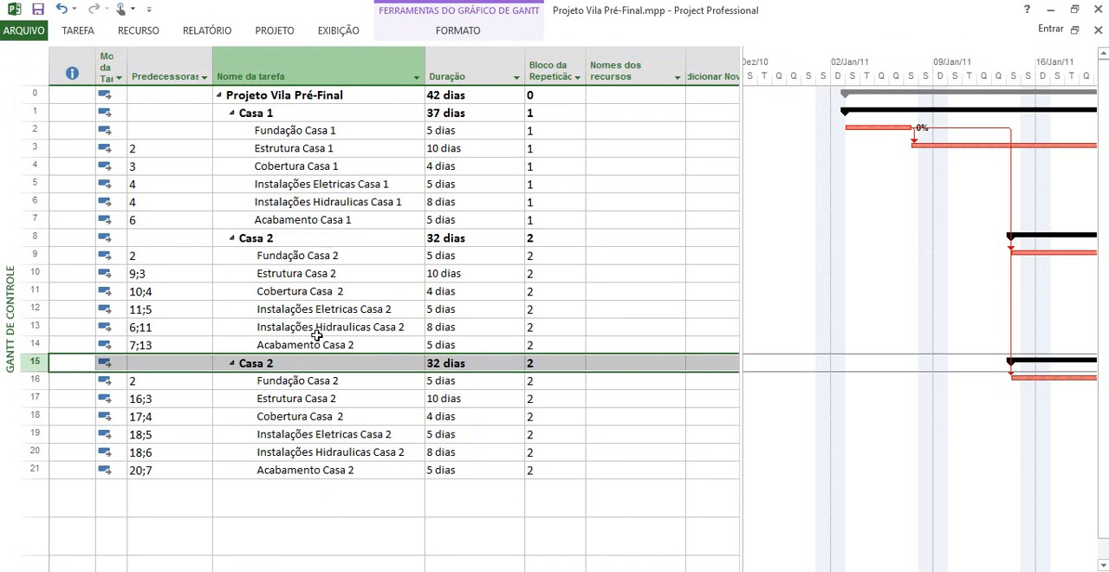
Switch to the Projeto Vila Final.mpp file, look through its house blocks and widen the Gantt chart area
{"action": "left_click", "coordinate": [298, 571]}
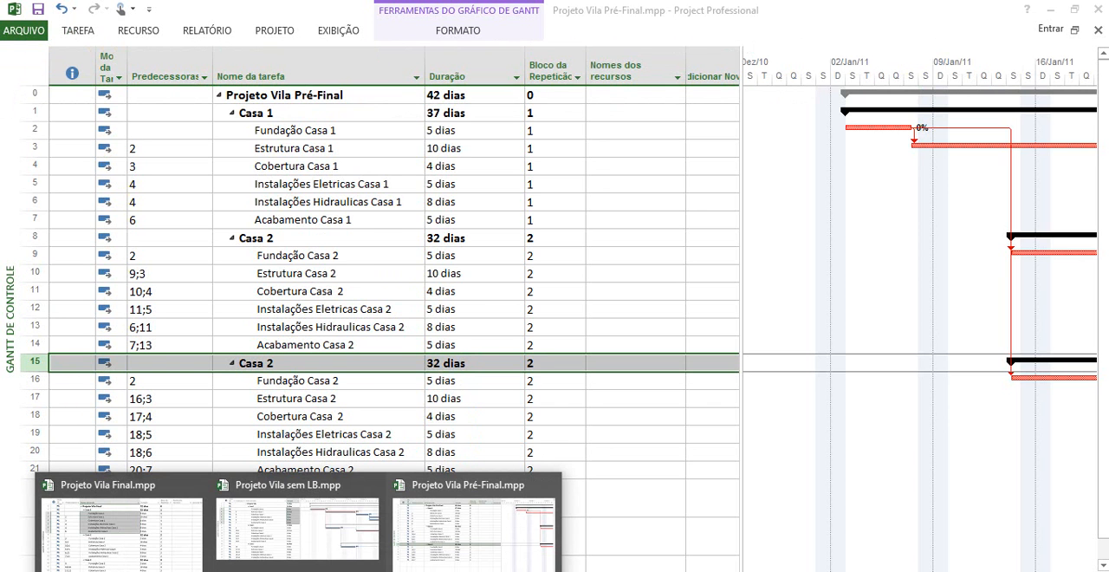
{"action": "left_click", "coordinate": [147, 558]}
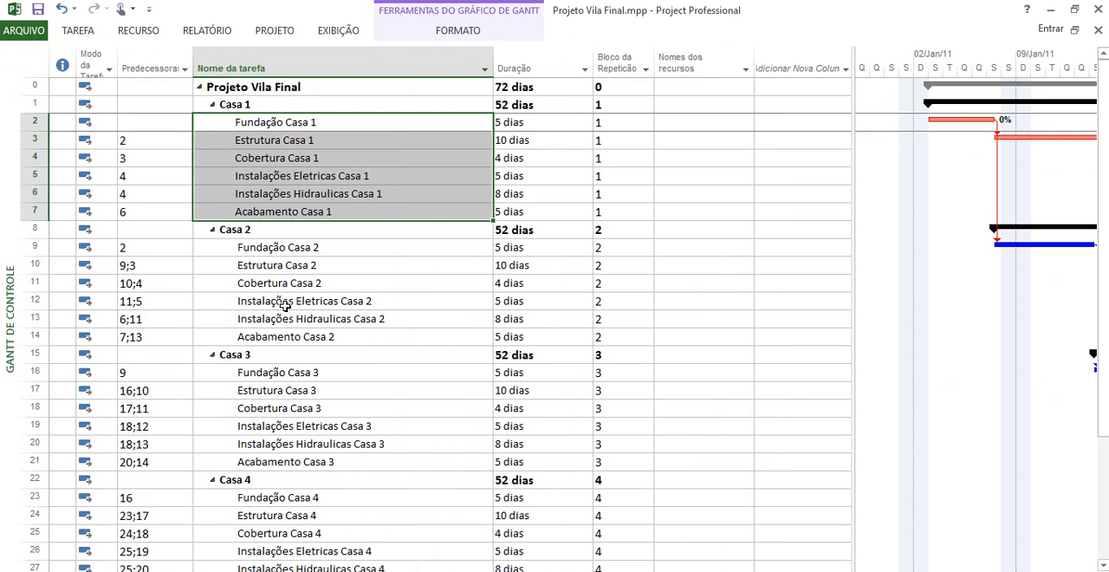
{"action": "scroll", "coordinate": [396, 173], "scroll_direction": "down", "scroll_amount": 3}
{"action": "scroll", "coordinate": [398, 175], "scroll_direction": "down", "scroll_amount": 1}
{"action": "scroll", "coordinate": [398, 176], "scroll_direction": "up", "scroll_amount": 4}
{"action": "left_click_drag", "start_coordinate": [852, 212], "coordinate": [708, 213]}
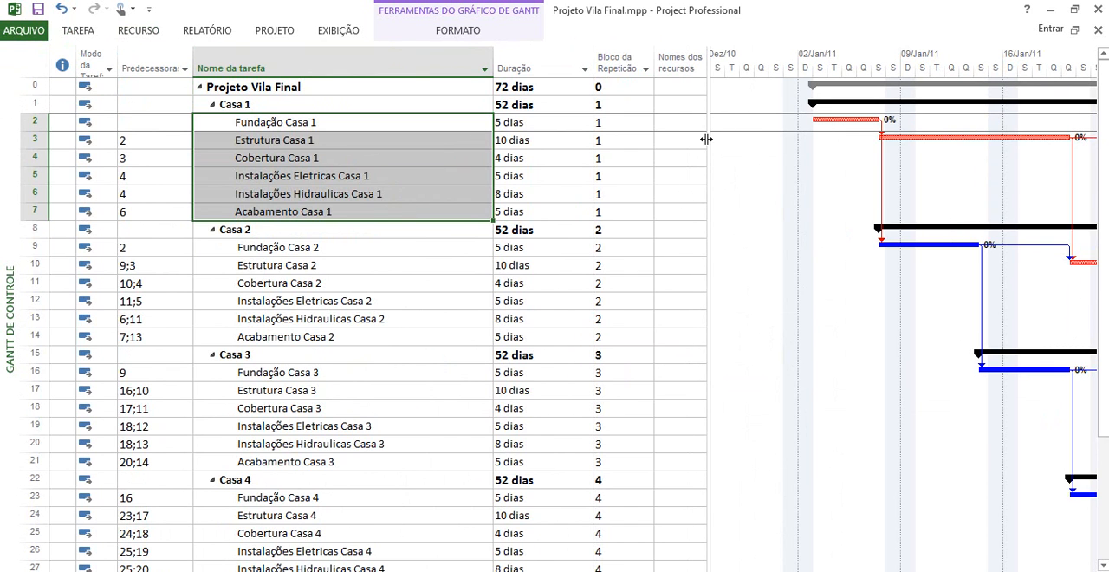
Display the schedule in the Linha de Balanço view and collapse the summary tasks Casa 1 to Casa 5
{"action": "left_click", "coordinate": [80, 33]}
{"action": "left_click", "coordinate": [35, 87]}
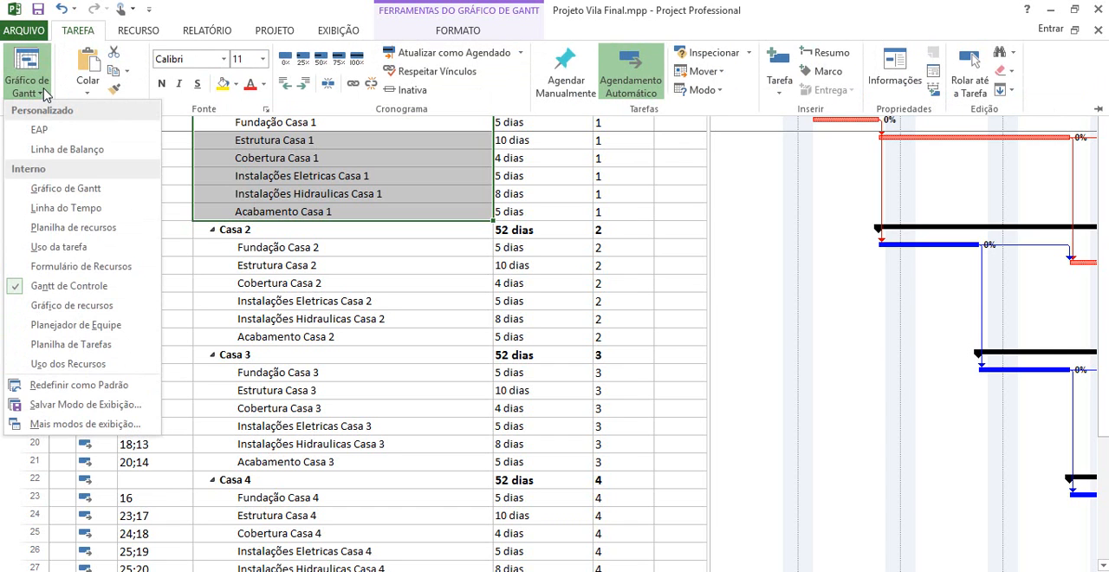
{"action": "left_click", "coordinate": [60, 149]}
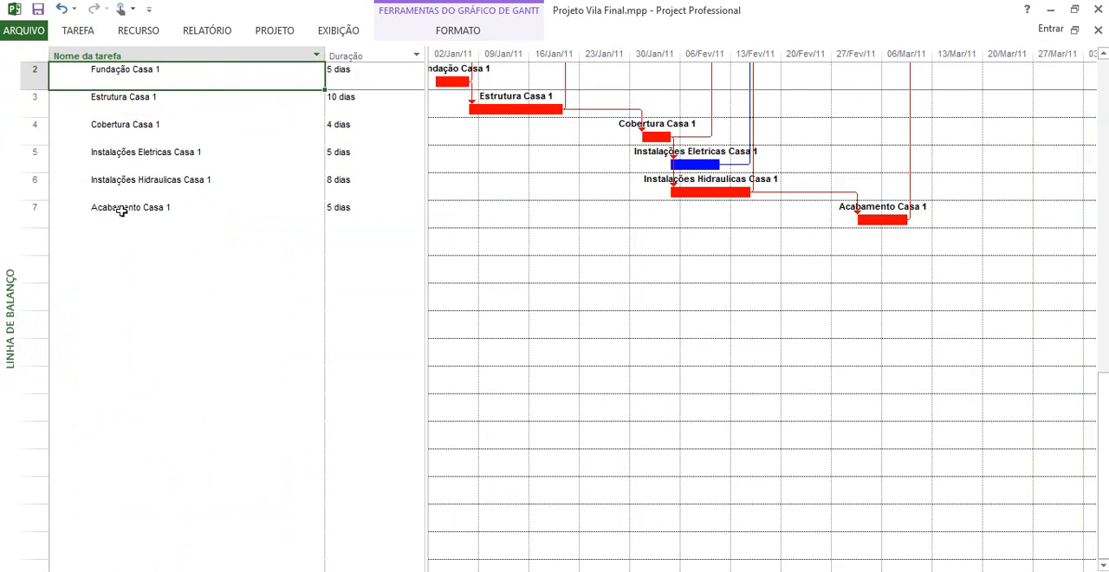
{"action": "scroll", "coordinate": [127, 185], "scroll_direction": "up", "scroll_amount": 3}
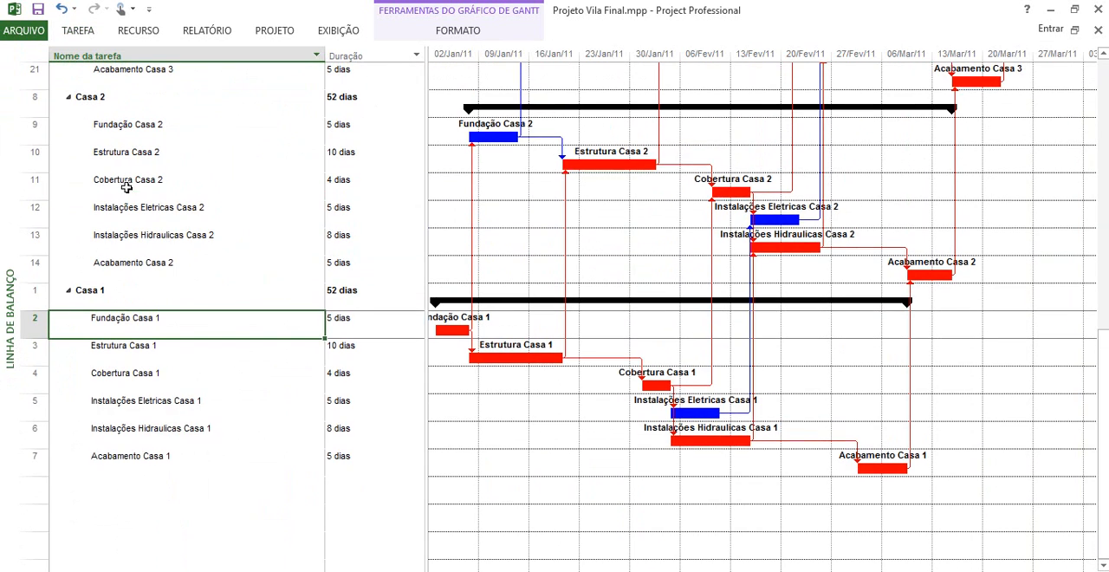
{"action": "left_click", "coordinate": [68, 290]}
{"action": "left_click", "coordinate": [69, 97]}
{"action": "scroll", "coordinate": [72, 112], "scroll_direction": "up", "scroll_amount": 5}
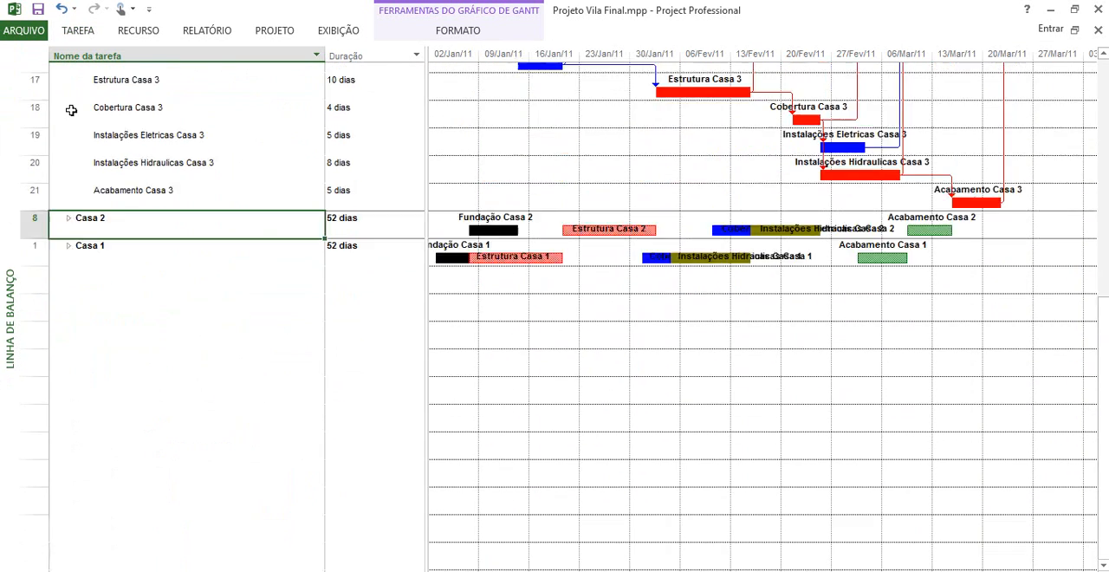
{"action": "left_click", "coordinate": [68, 318]}
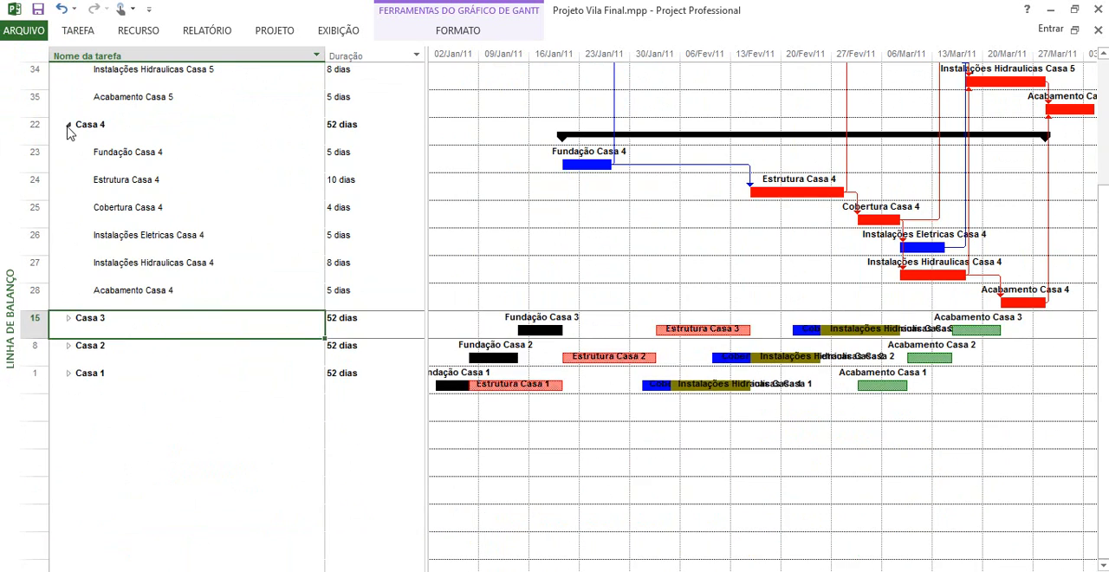
{"action": "left_click", "coordinate": [68, 124]}
{"action": "scroll", "coordinate": [81, 173], "scroll_direction": "up", "scroll_amount": 2}
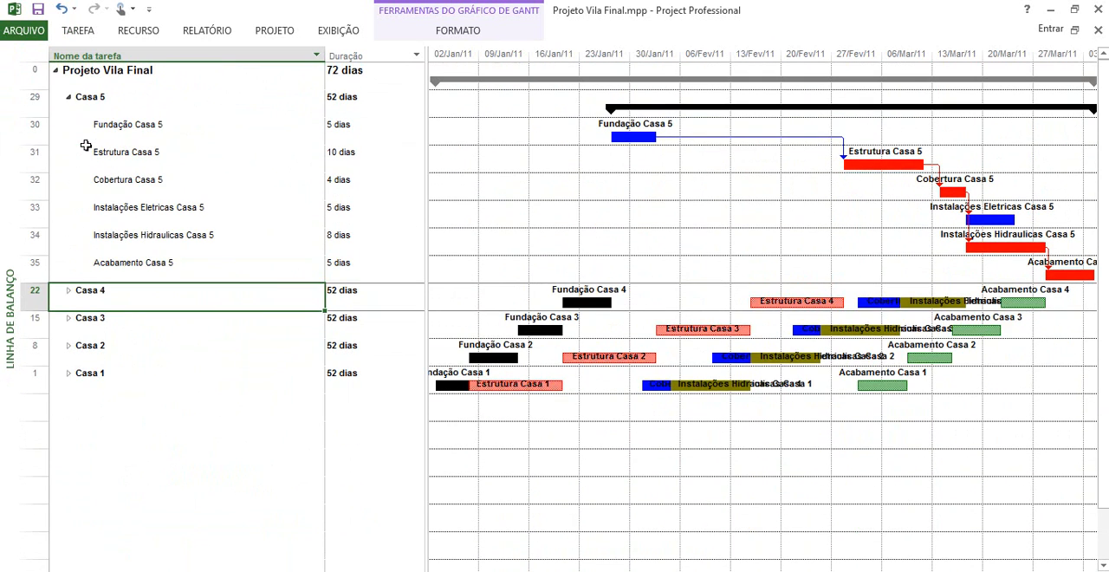
{"action": "left_click", "coordinate": [68, 97]}
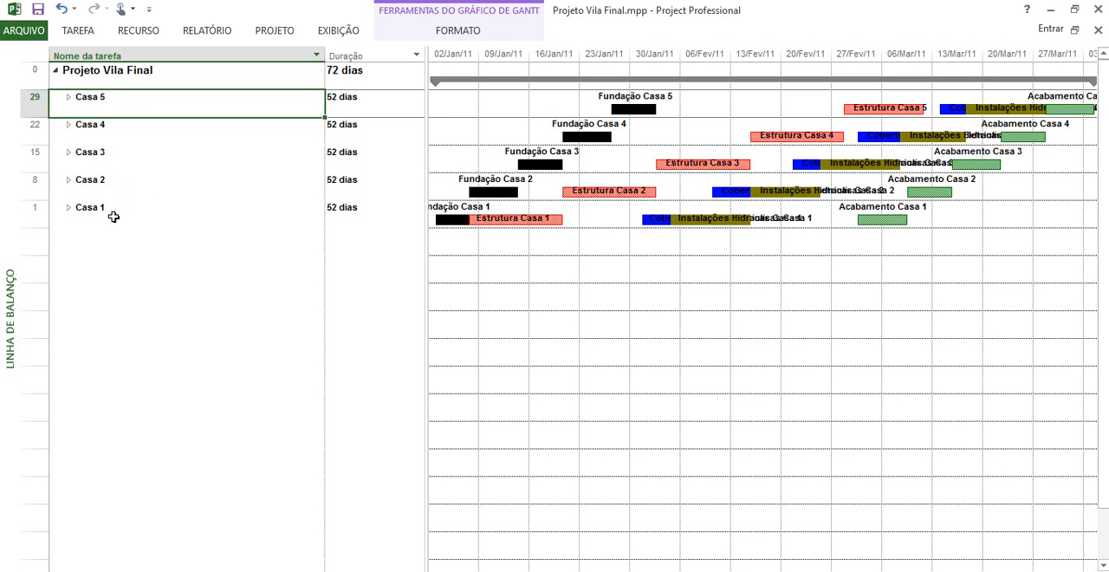
Return to the Gantt de Controle view and expand the subtasks of Casa 1 to Casa 5
{"action": "left_click", "coordinate": [82, 35]}
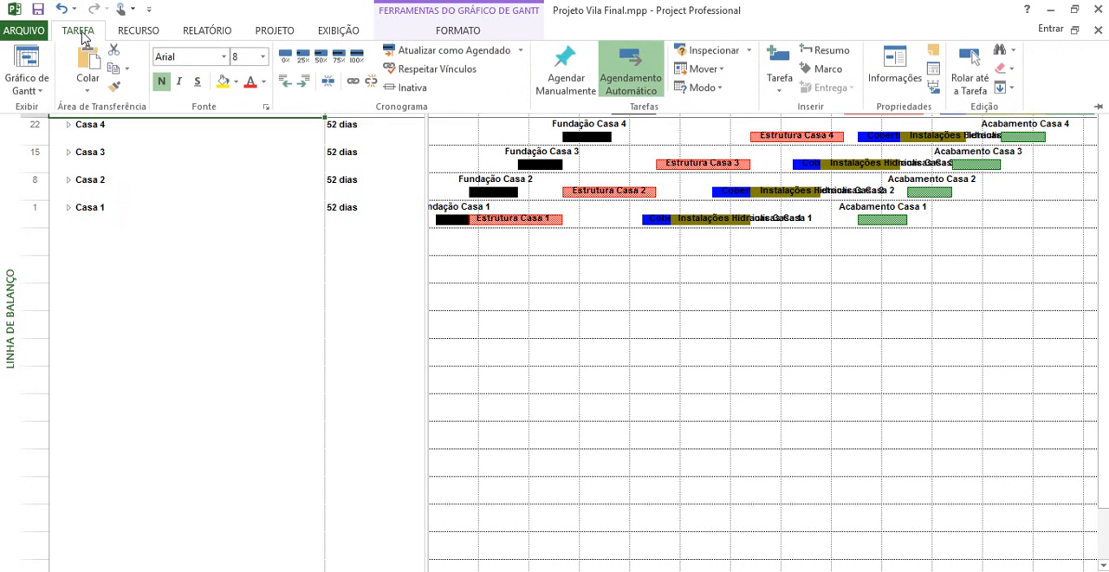
{"action": "left_click", "coordinate": [47, 90]}
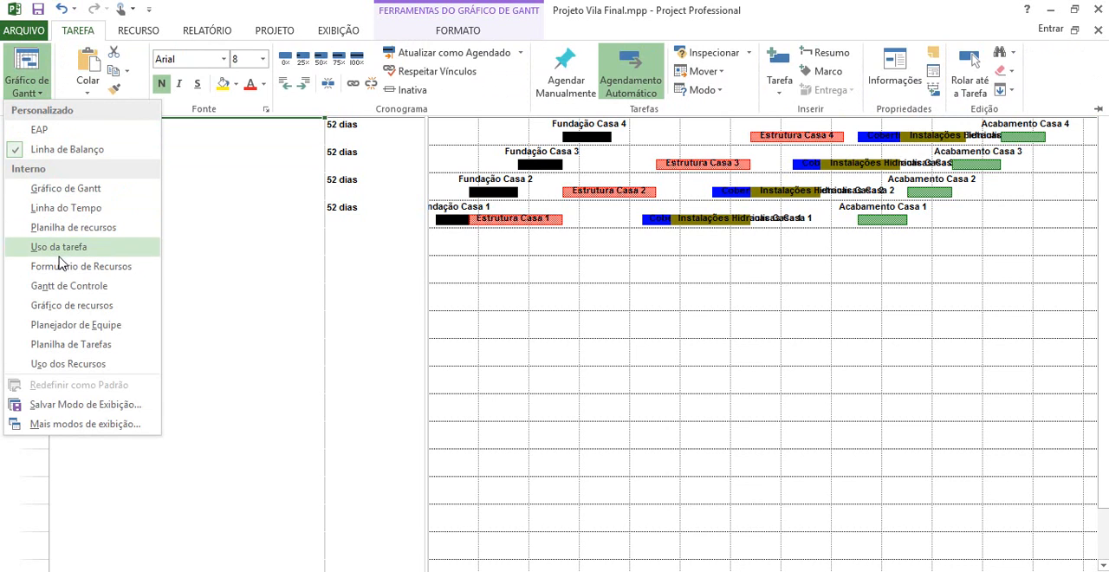
{"action": "left_click", "coordinate": [65, 286]}
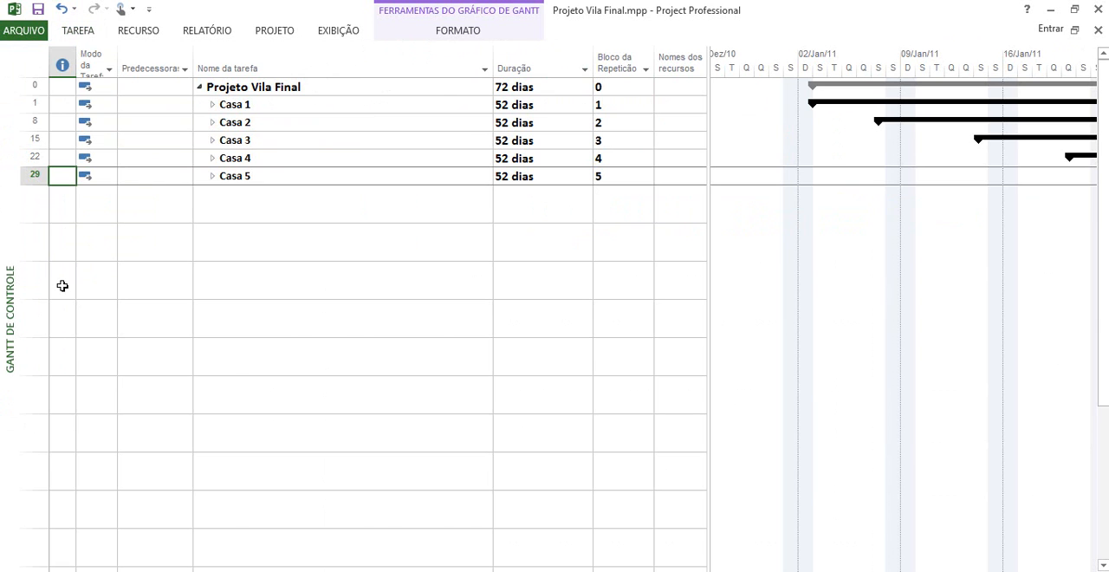
{"action": "left_click", "coordinate": [264, 105]}
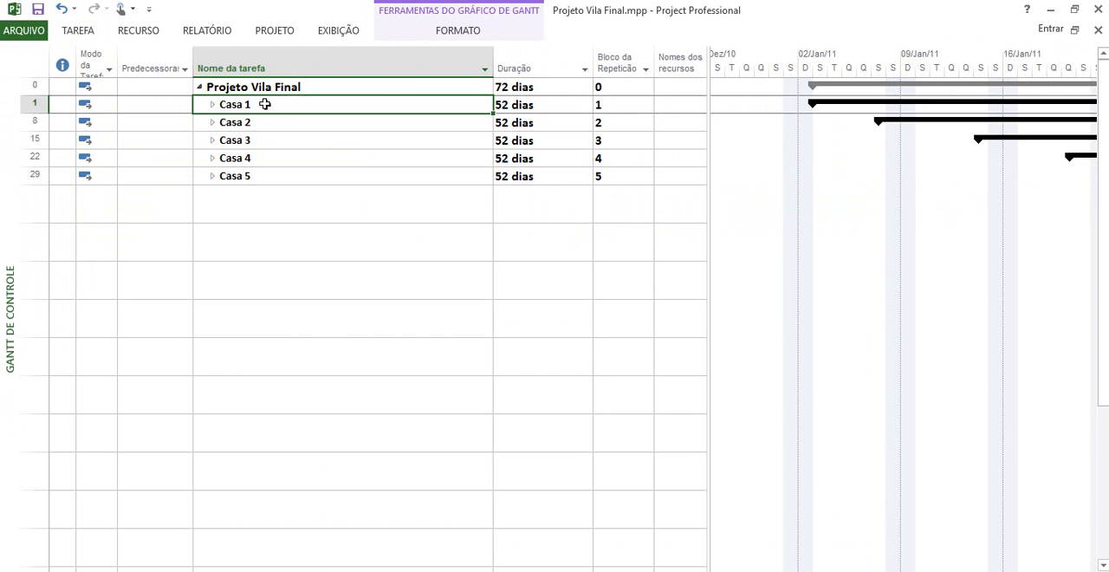
{"action": "left_click", "coordinate": [213, 105]}
{"action": "left_click", "coordinate": [212, 229]}
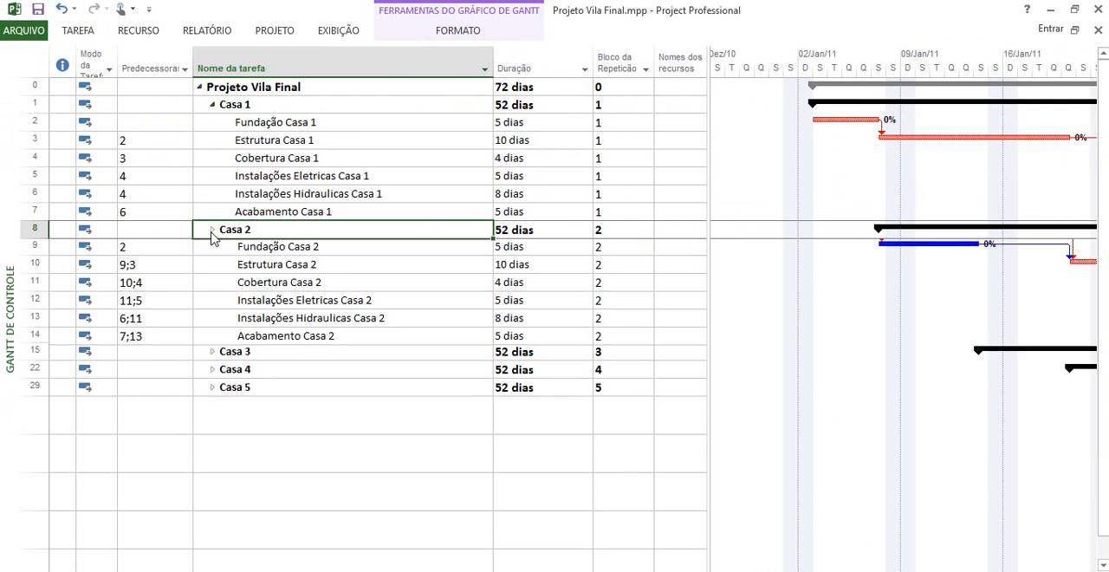
{"action": "left_click", "coordinate": [212, 355]}
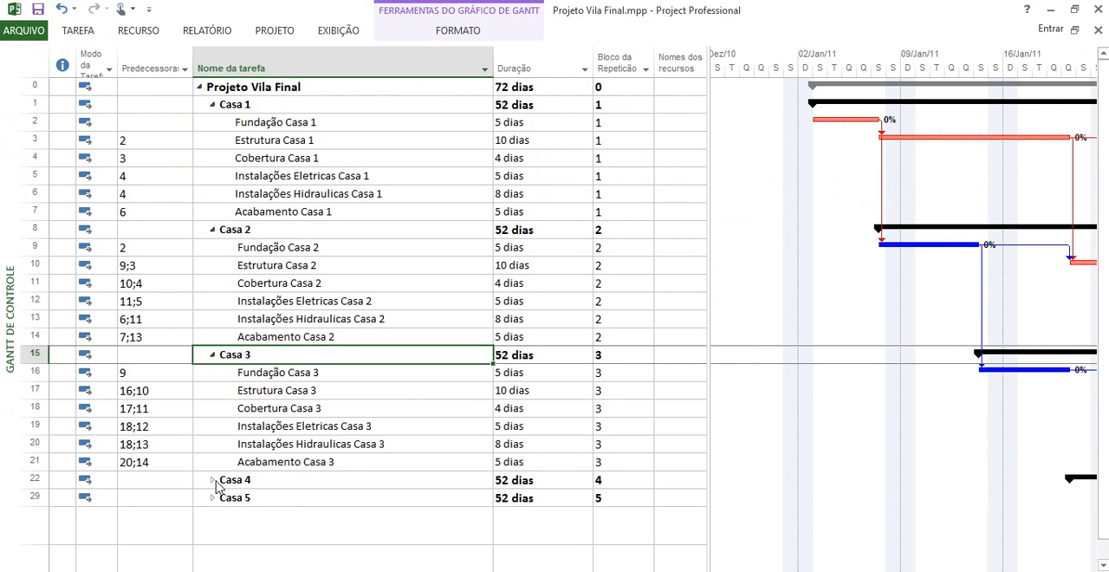
{"action": "left_click", "coordinate": [212, 479]}
{"action": "scroll", "coordinate": [218, 535], "scroll_direction": "down", "scroll_amount": 2}
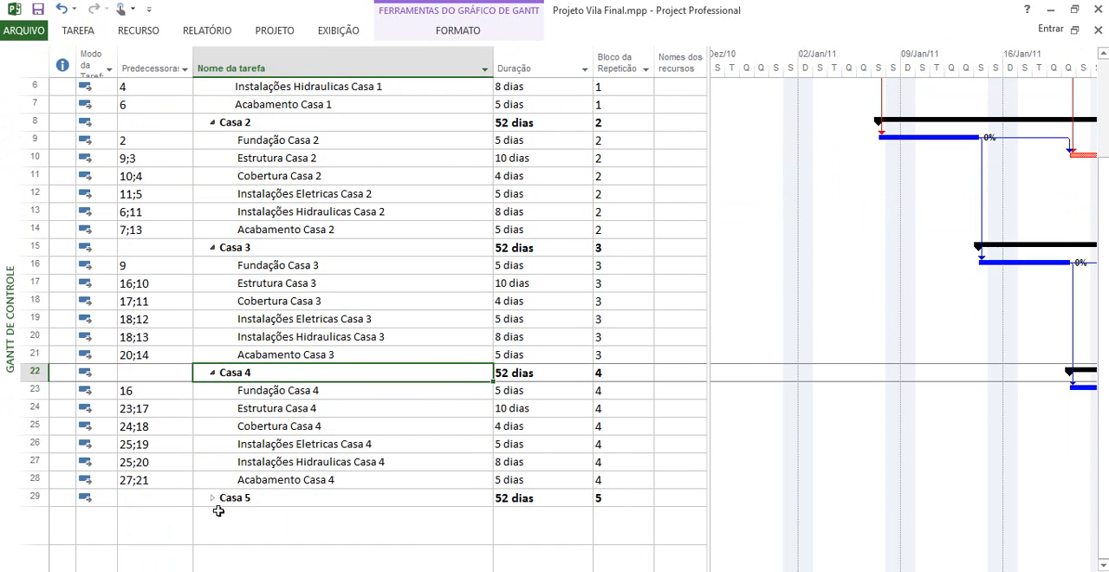
{"action": "left_click", "coordinate": [212, 499]}
{"action": "scroll", "coordinate": [477, 239], "scroll_direction": "up", "scroll_amount": 3}
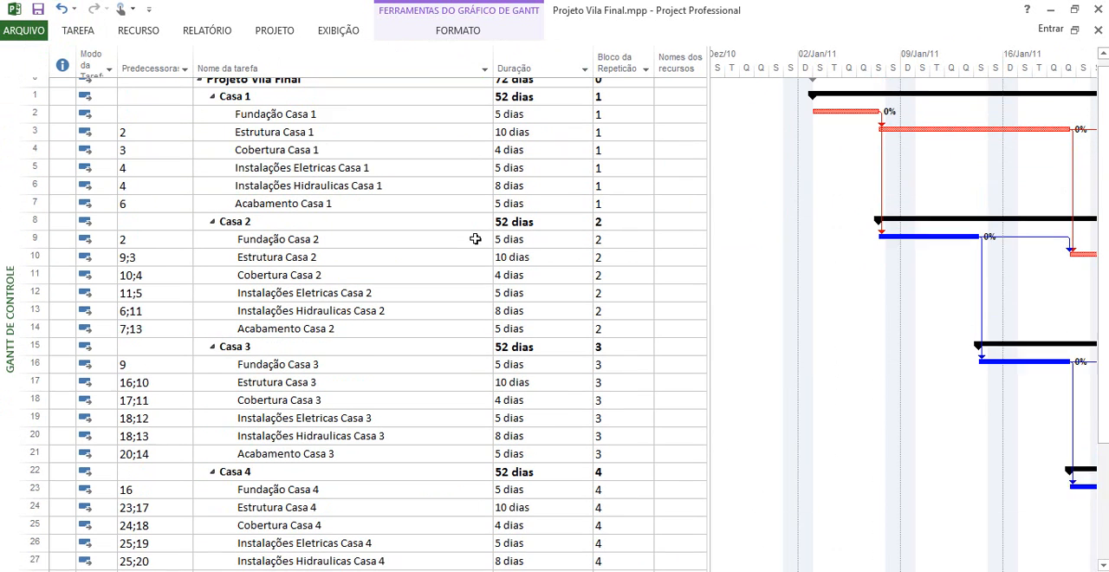
Examine the Bloco da Repetição values assigned to the tasks of each house block
{"action": "left_click_drag", "start_coordinate": [632, 101], "coordinate": [629, 334]}
{"action": "left_click", "coordinate": [630, 235]}
{"action": "scroll", "coordinate": [626, 336], "scroll_direction": "down", "scroll_amount": 2}
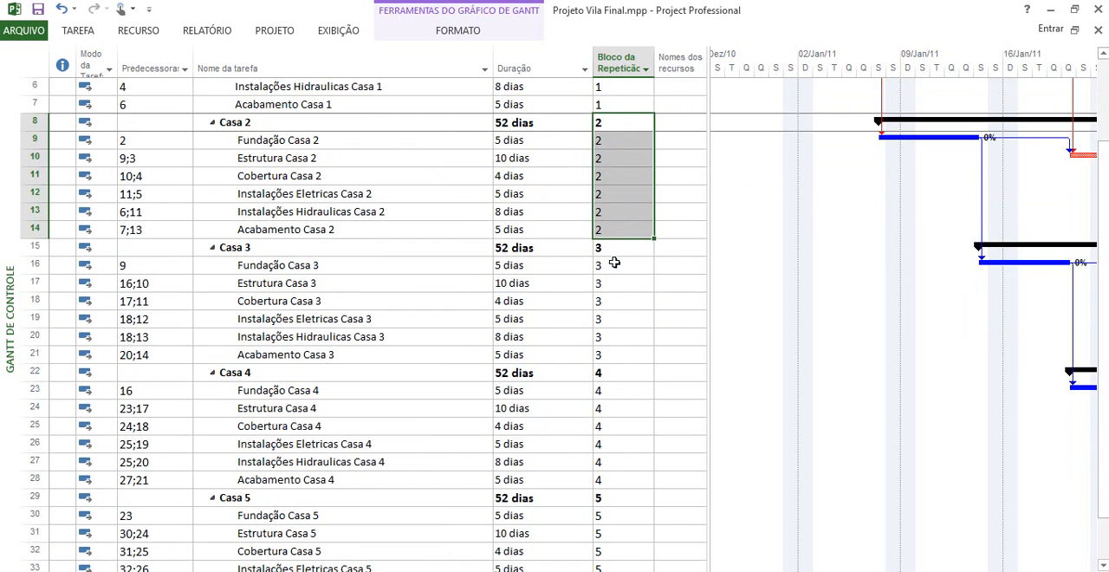
{"action": "left_click_drag", "start_coordinate": [620, 251], "coordinate": [621, 360]}
{"action": "scroll", "coordinate": [620, 363], "scroll_direction": "down", "scroll_amount": 3}
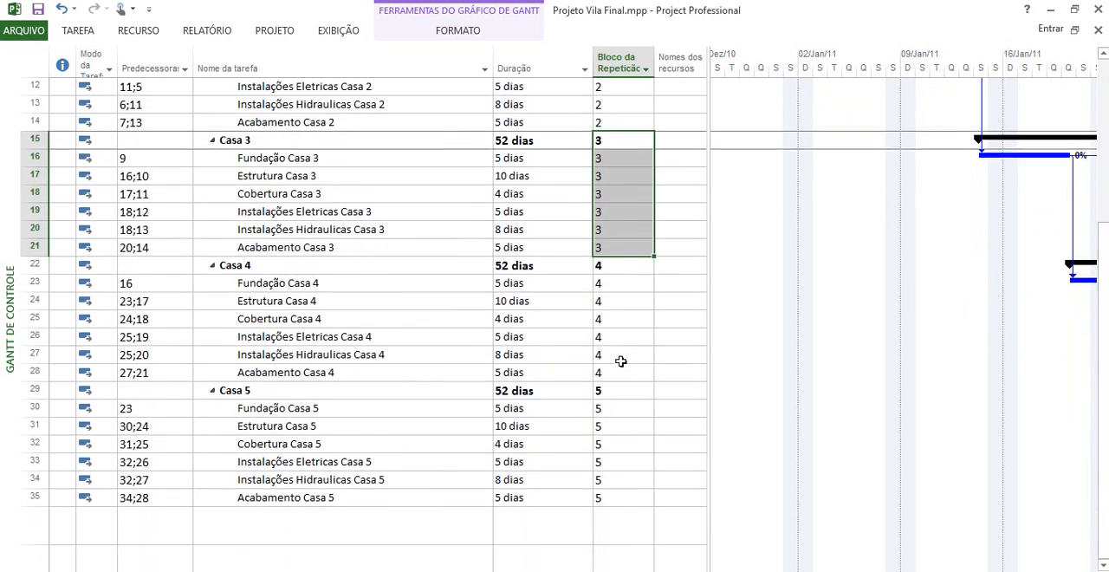
{"action": "scroll", "coordinate": [620, 364], "scroll_direction": "up", "scroll_amount": 5}
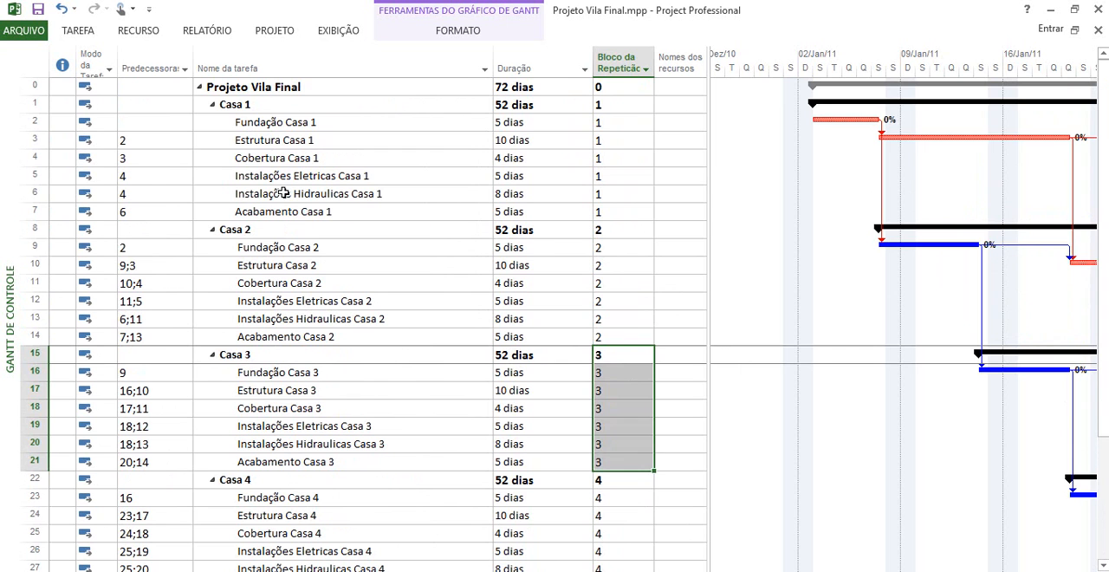
Check the constraint type in the advanced task information of Cobertura Casa 1
{"action": "left_click", "coordinate": [528, 159]}
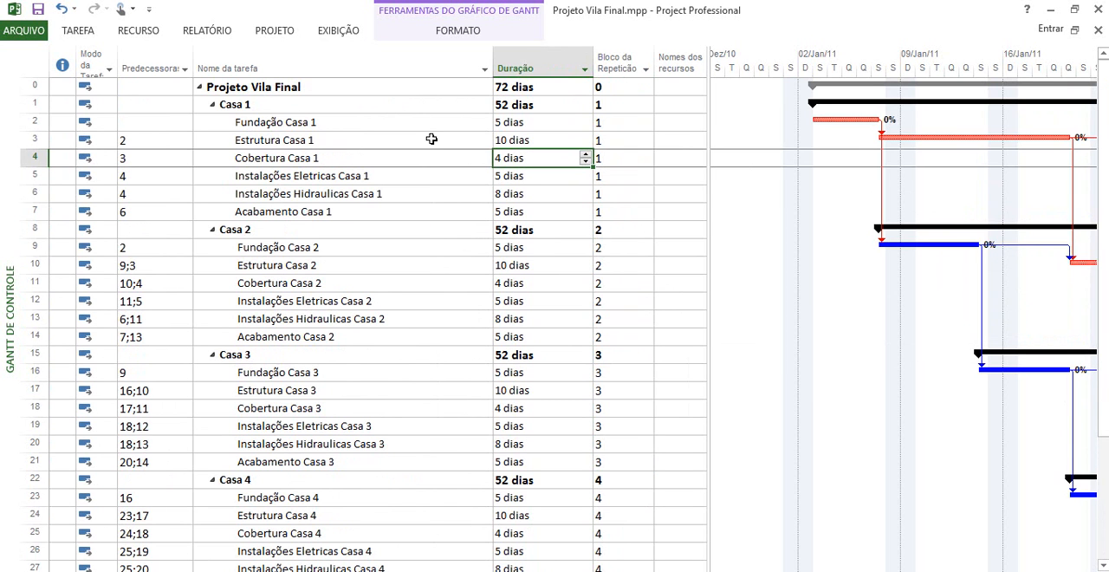
{"action": "double_click", "coordinate": [278, 158]}
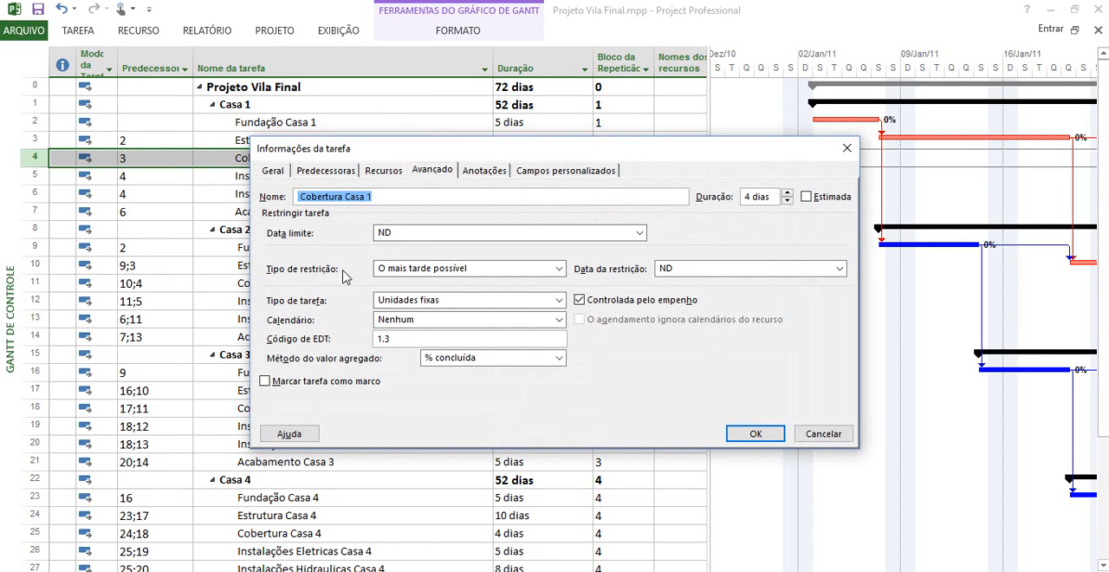
{"action": "left_click", "coordinate": [756, 434]}
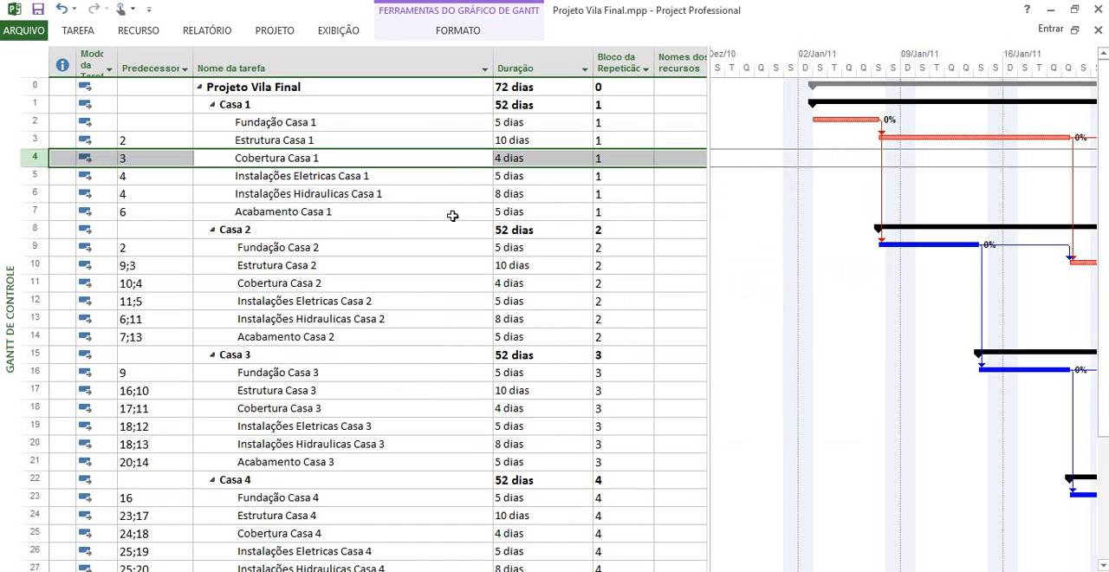
Switch to the Linha de Balanço view again and collapse all five houses so each shows on a single line
{"action": "left_click", "coordinate": [80, 33]}
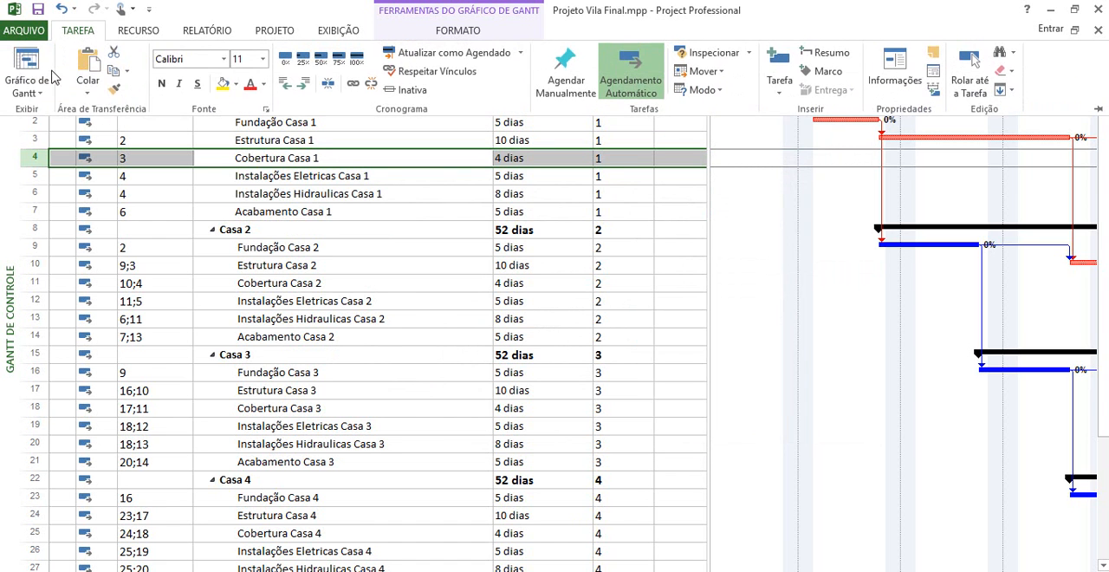
{"action": "left_click", "coordinate": [27, 85]}
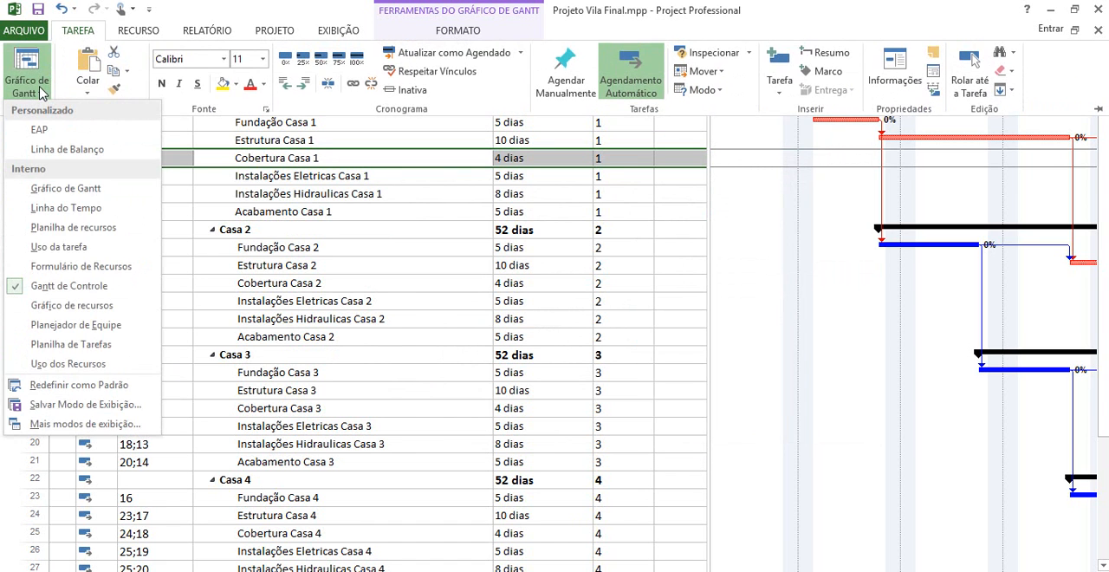
{"action": "left_click", "coordinate": [60, 149]}
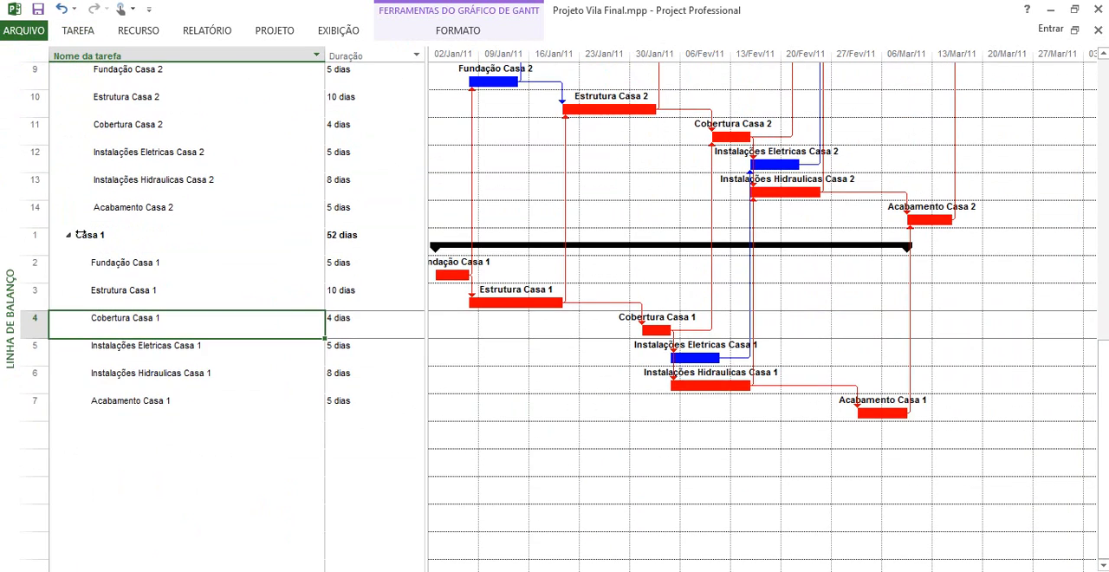
{"action": "left_click", "coordinate": [68, 232]}
{"action": "scroll", "coordinate": [98, 202], "scroll_direction": "up", "scroll_amount": 1}
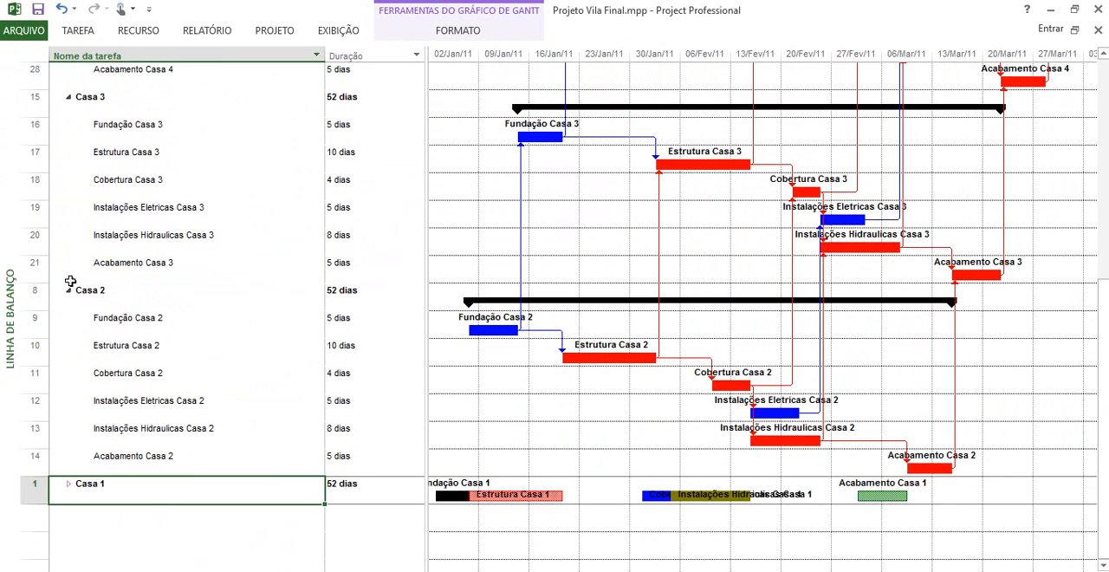
{"action": "left_click", "coordinate": [69, 290]}
{"action": "scroll", "coordinate": [63, 260], "scroll_direction": "up", "scroll_amount": 3}
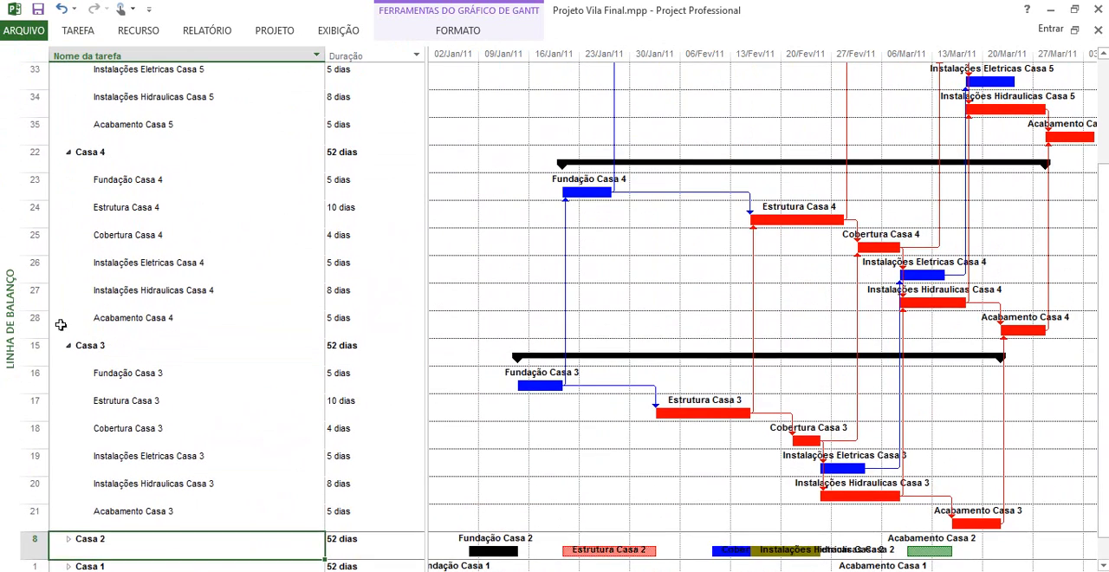
{"action": "left_click", "coordinate": [69, 345]}
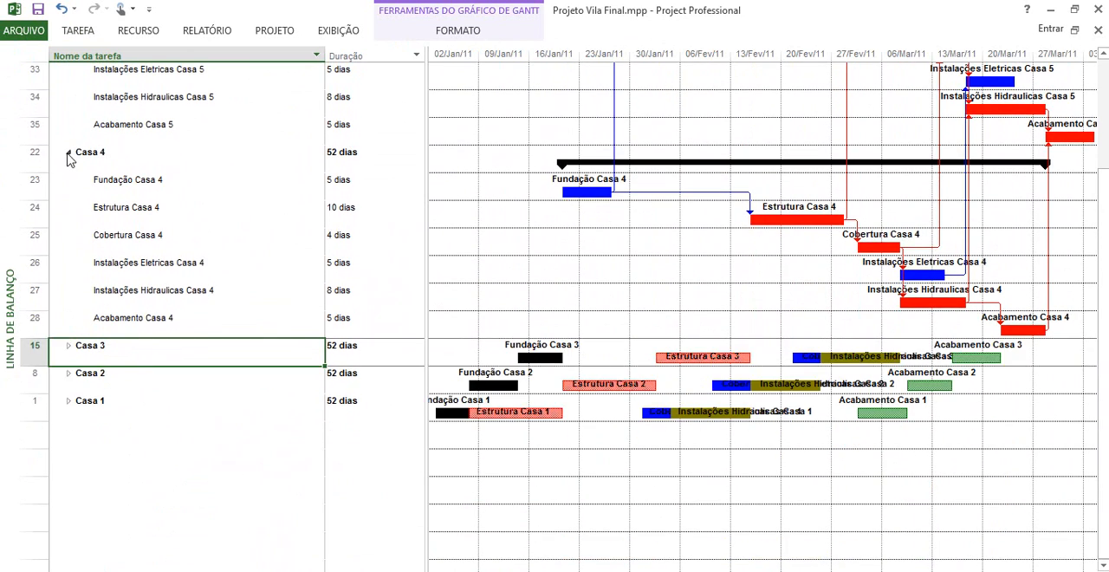
{"action": "left_click", "coordinate": [68, 153]}
{"action": "scroll", "coordinate": [70, 151], "scroll_direction": "up", "scroll_amount": 2}
{"action": "left_click", "coordinate": [68, 97]}
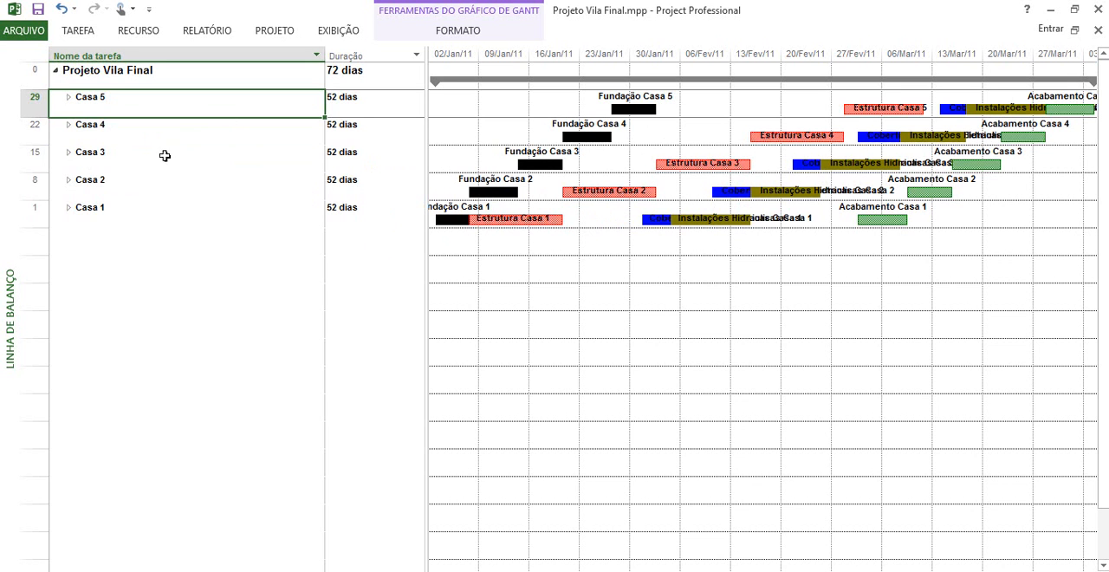
Widen the task table slightly, narrow the Duração column, and inspect the Casa 1 summary bar in the chart
{"action": "left_click_drag", "start_coordinate": [425, 201], "coordinate": [445, 201]}
{"action": "left_click_drag", "start_coordinate": [425, 66], "coordinate": [387, 69]}
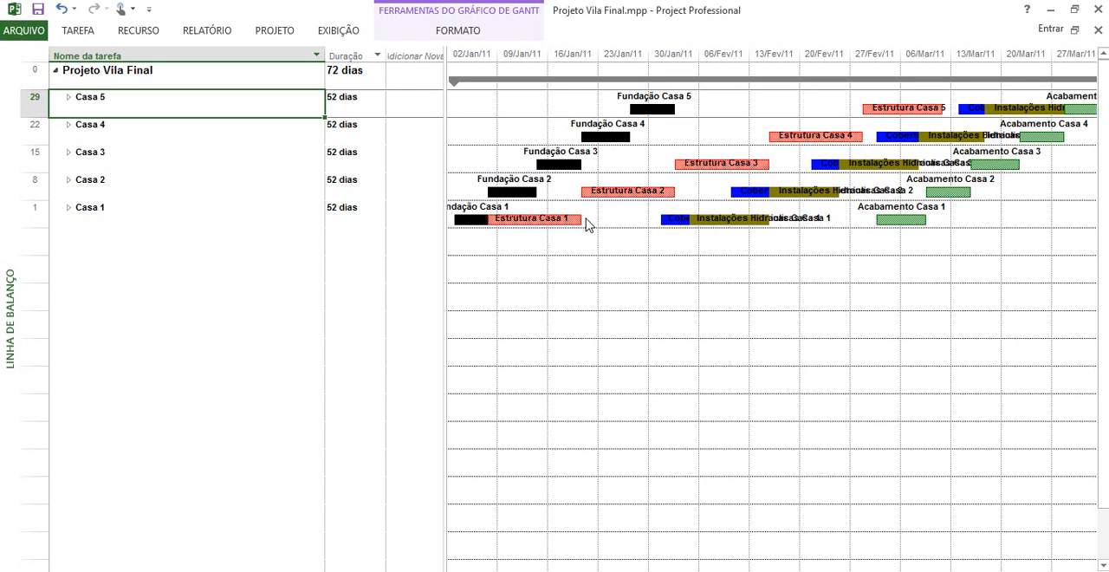
{"action": "mouse_move", "coordinate": [586, 225]}
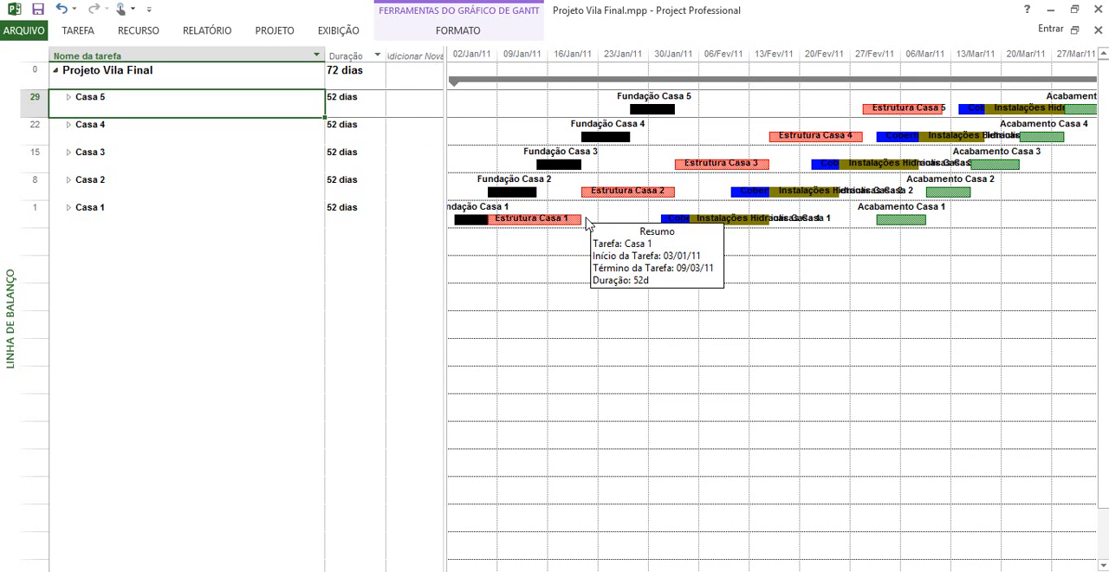